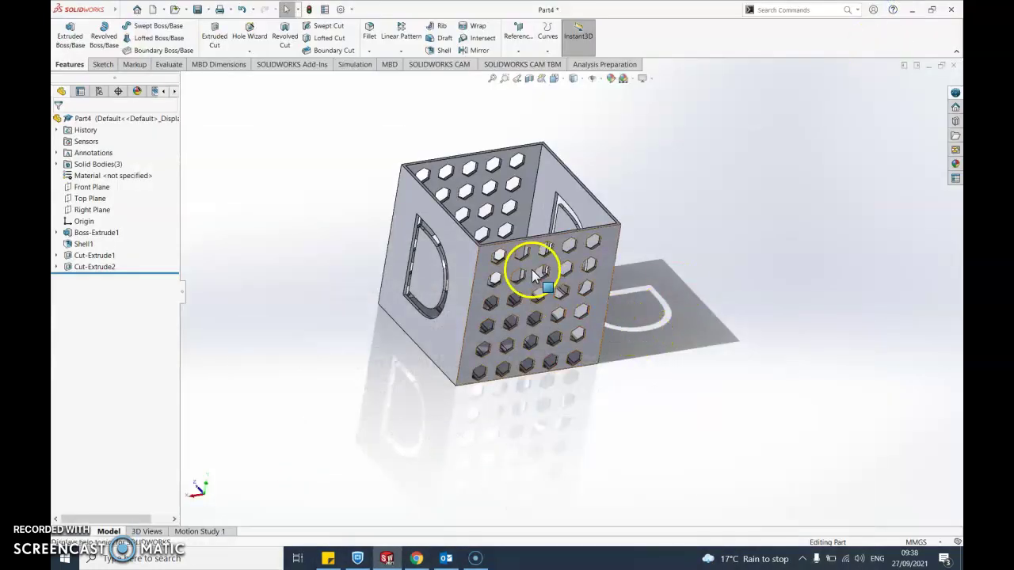
{"action": "middle_click_drag", "start_coordinate": [528, 267], "coordinate": [531, 269]}
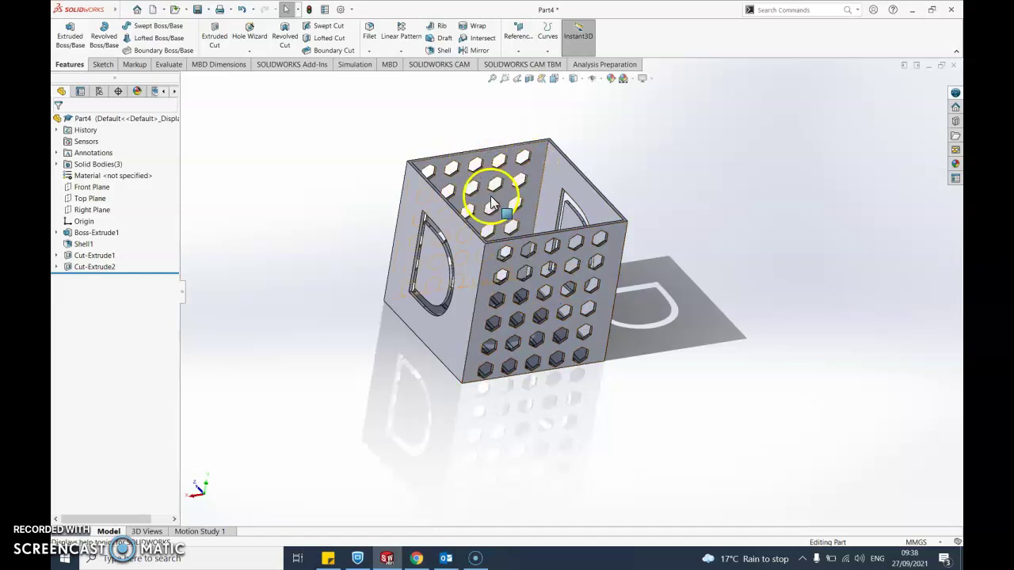
{"action": "mouse_move", "coordinate": [490, 198]}
{"action": "left_mouse_down"}
{"action": "mouse_move", "coordinate": [466, 292]}
{"action": "mouse_move", "coordinate": [409, 216]}
{"action": "mouse_move", "coordinate": [443, 300]}
{"action": "left_mouse_up"}
{"action": "left_click_drag", "start_coordinate": [494, 326], "coordinate": [497, 326]}
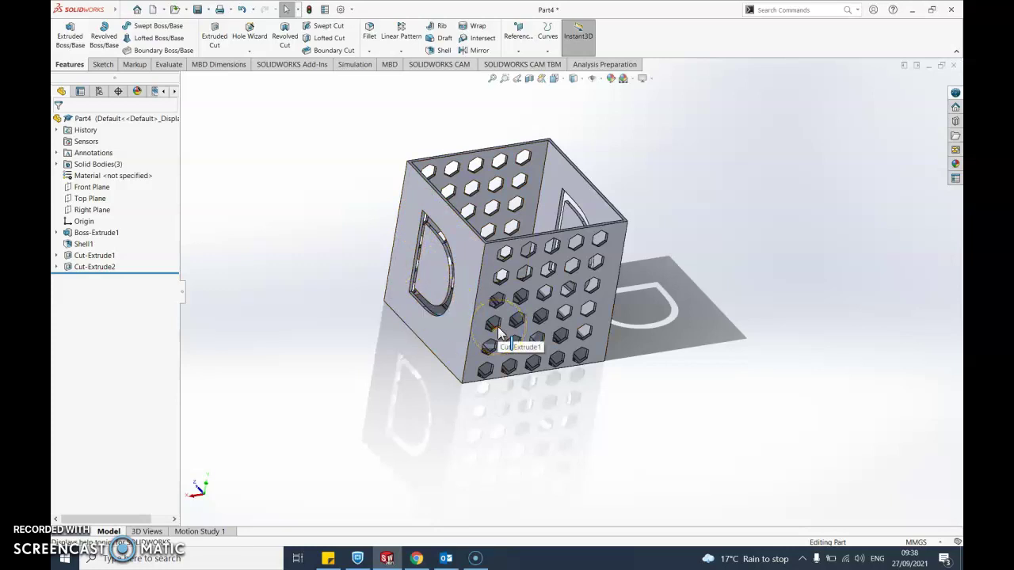
{"action": "left_click", "coordinate": [614, 212]}
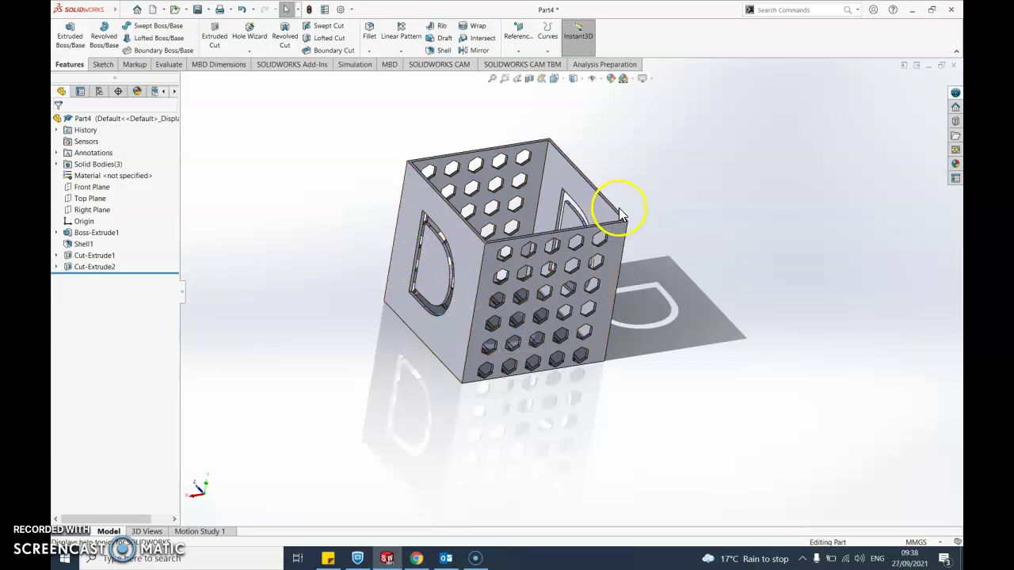
{"action": "left_click_drag", "start_coordinate": [620, 214], "coordinate": [464, 192]}
{"action": "left_click", "coordinate": [926, 80]}
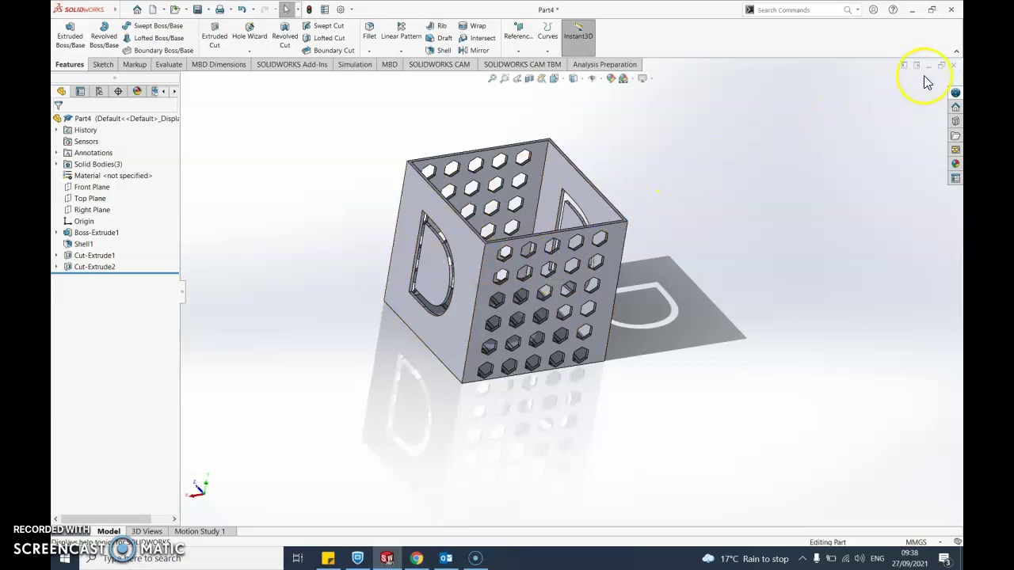
Minimize the finished box part and create a new part document.
{"action": "left_click", "coordinate": [930, 68]}
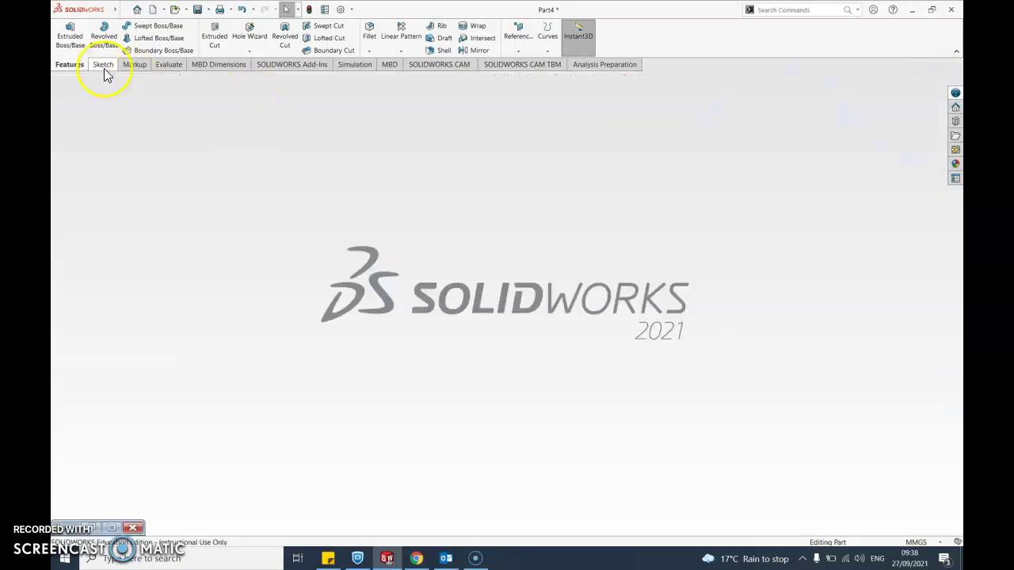
{"action": "left_click", "coordinate": [153, 10]}
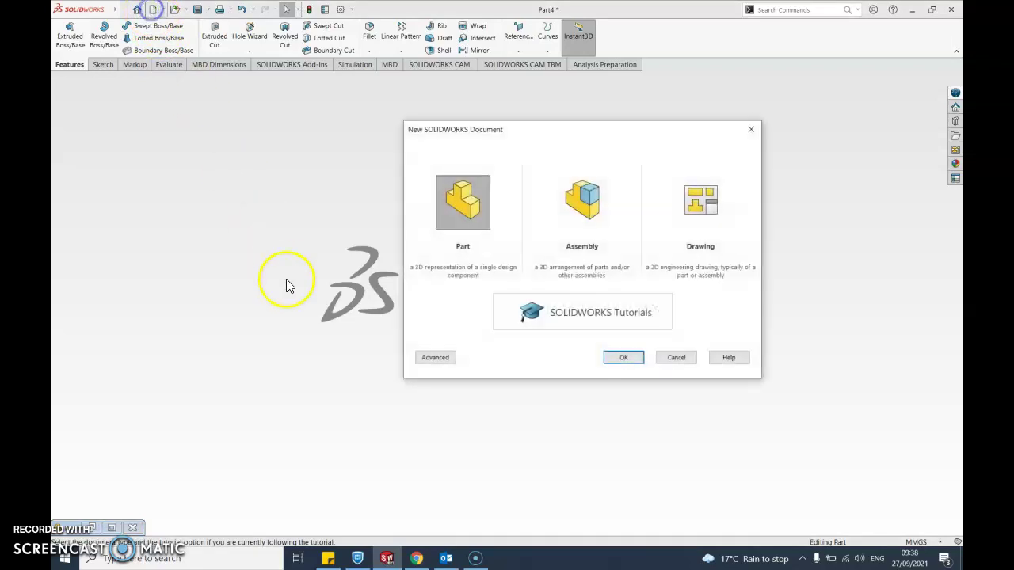
{"action": "left_click", "coordinate": [632, 361]}
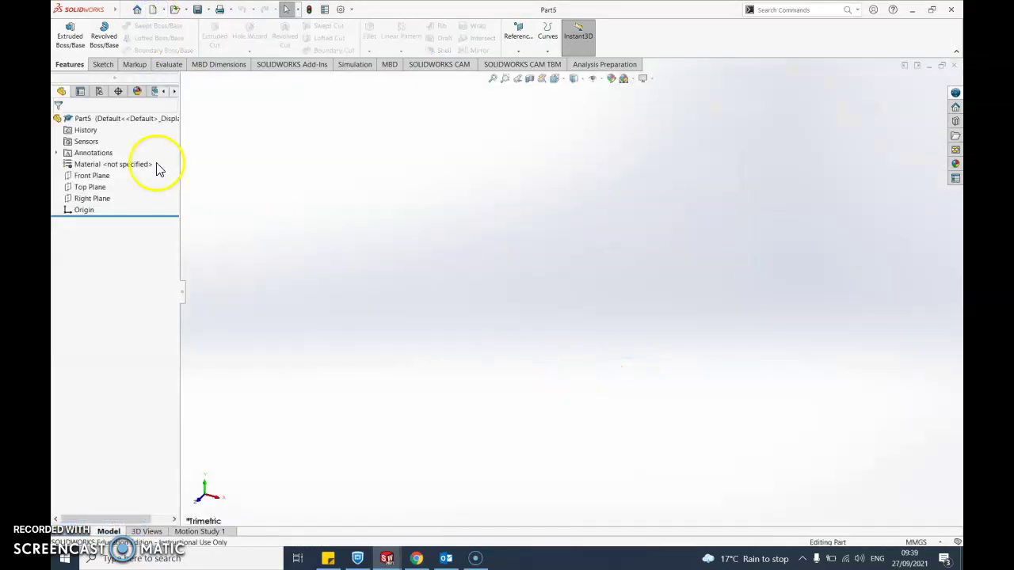
Start a sketch on the Top Plane and draw a corner rectangle about 47 by 46 mm from the origin.
{"action": "left_click", "coordinate": [102, 64]}
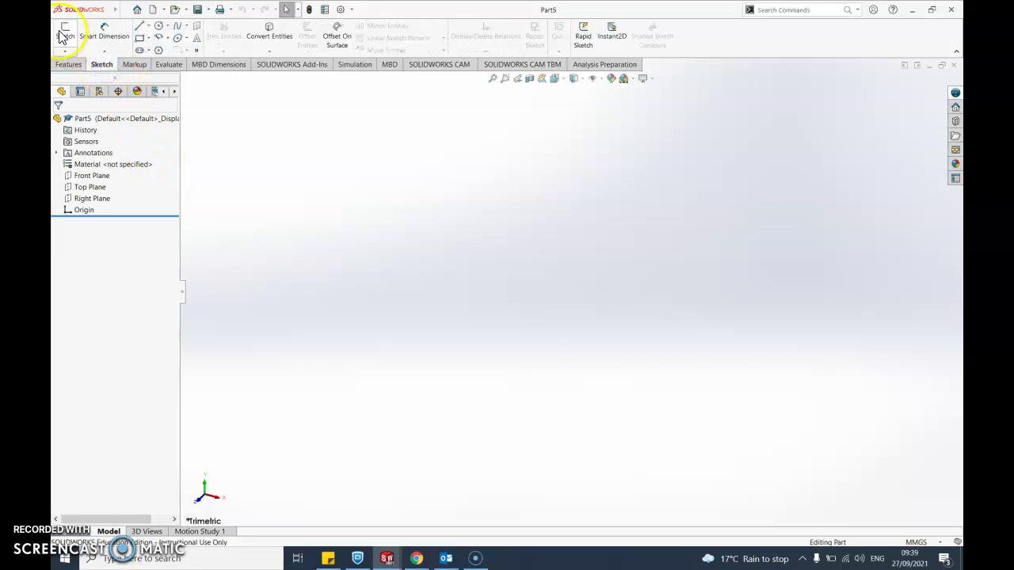
{"action": "left_click", "coordinate": [65, 33]}
{"action": "left_click", "coordinate": [386, 293]}
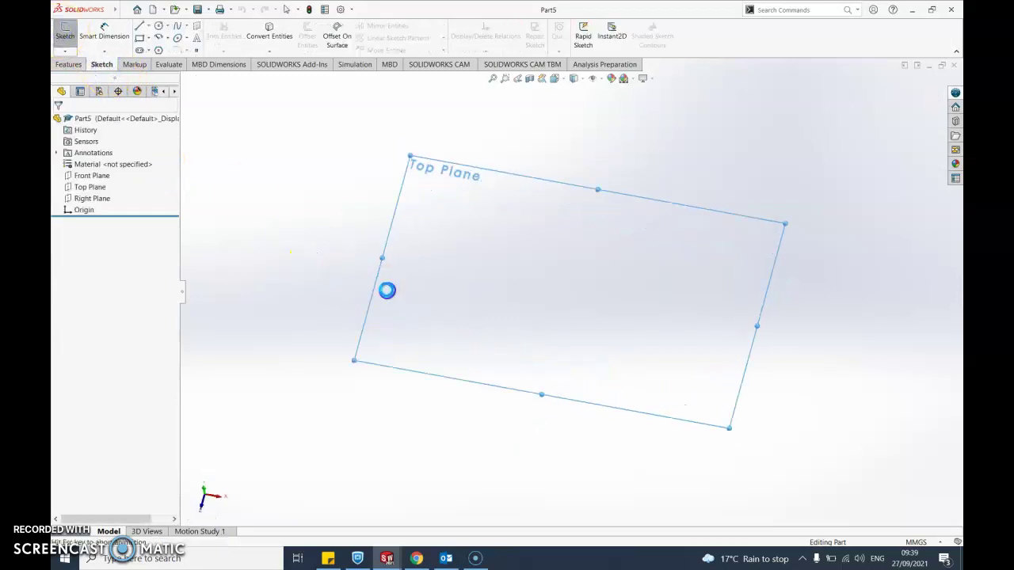
{"action": "left_click", "coordinate": [139, 38]}
{"action": "left_click", "coordinate": [571, 291]}
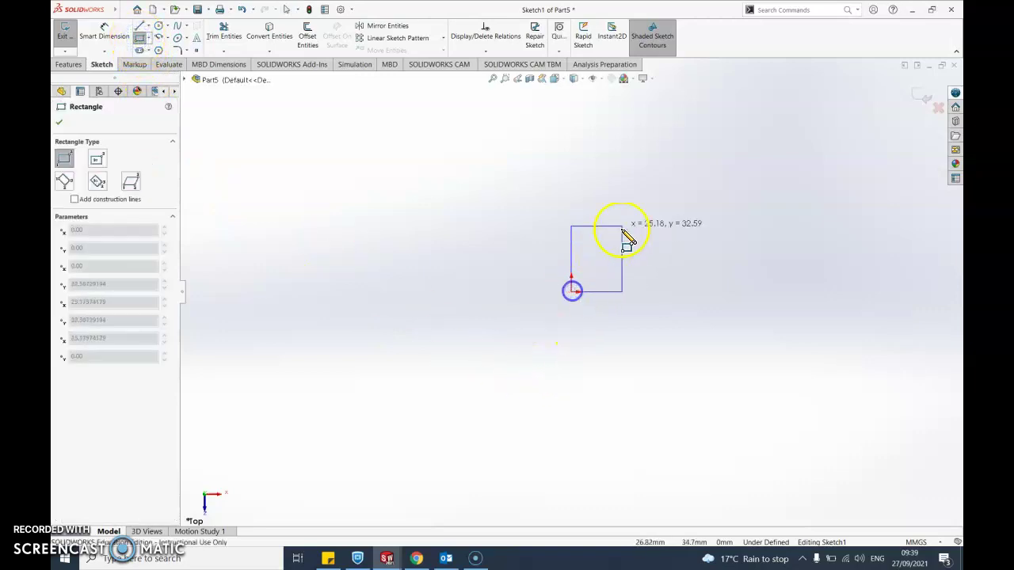
{"action": "left_click", "coordinate": [665, 199]}
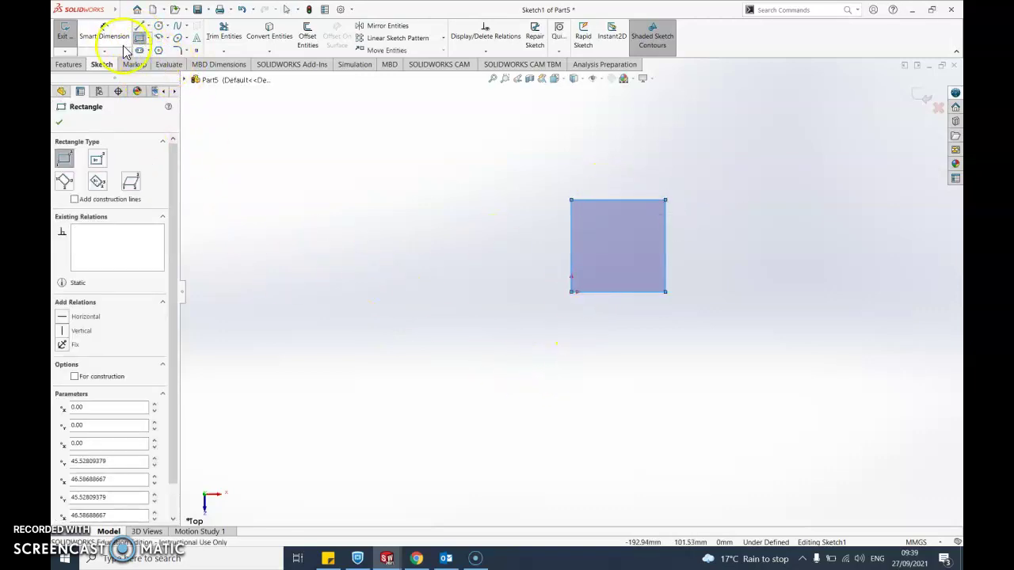
Dimension the rectangle's horizontal and vertical sides to 60 mm each and exit the sketch.
{"action": "left_click", "coordinate": [104, 33]}
{"action": "left_click", "coordinate": [644, 208]}
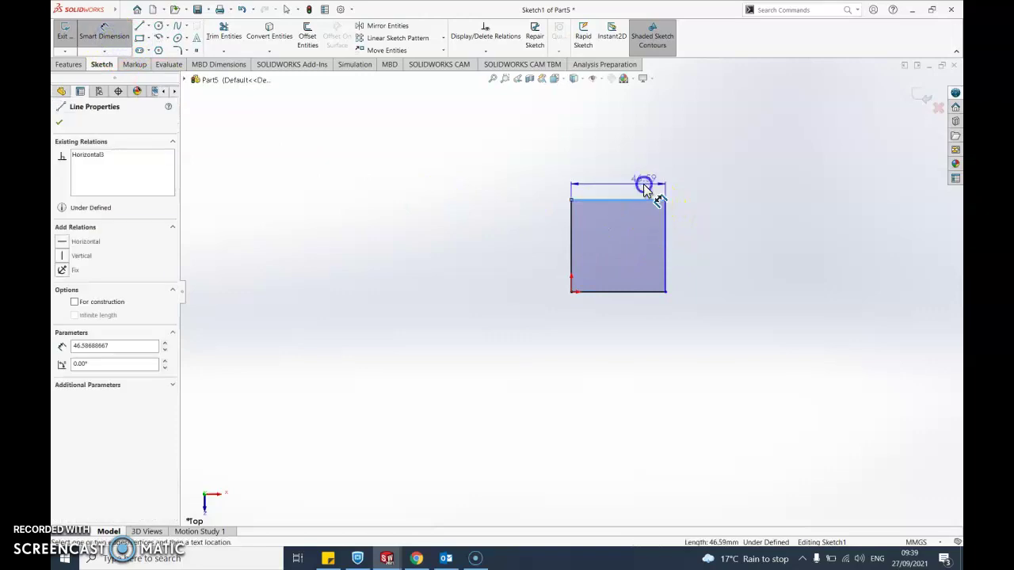
{"action": "left_click", "coordinate": [644, 187]}
{"action": "type", "text": "60"}
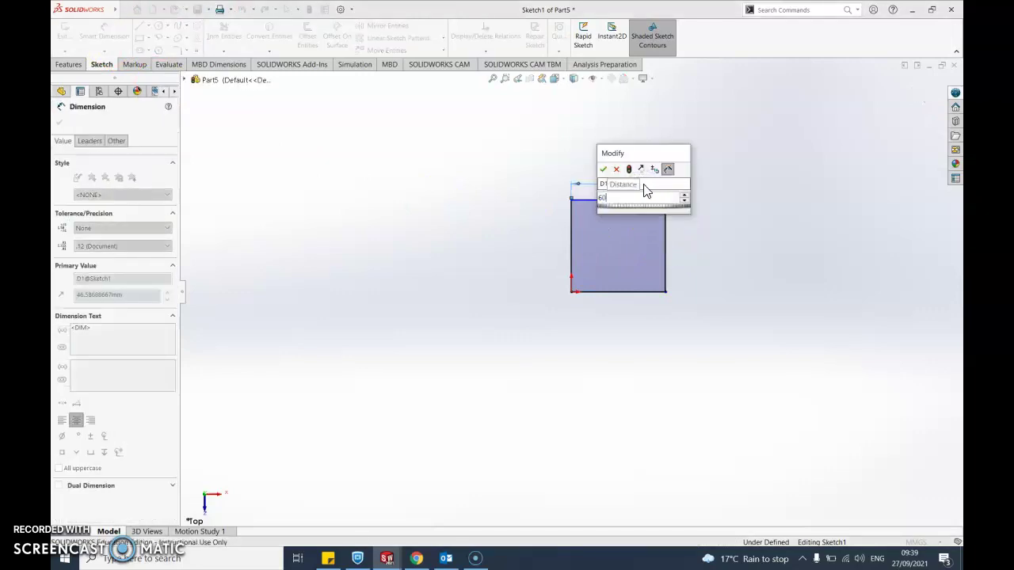
{"action": "key", "text": "Return"}
{"action": "left_click", "coordinate": [665, 240]}
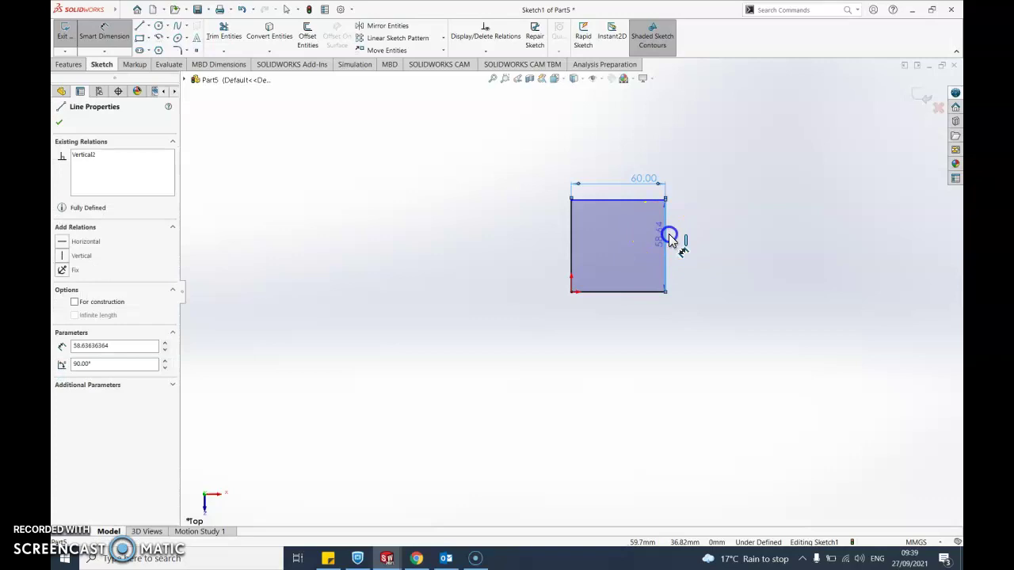
{"action": "left_click", "coordinate": [678, 235]}
{"action": "type", "text": "60"}
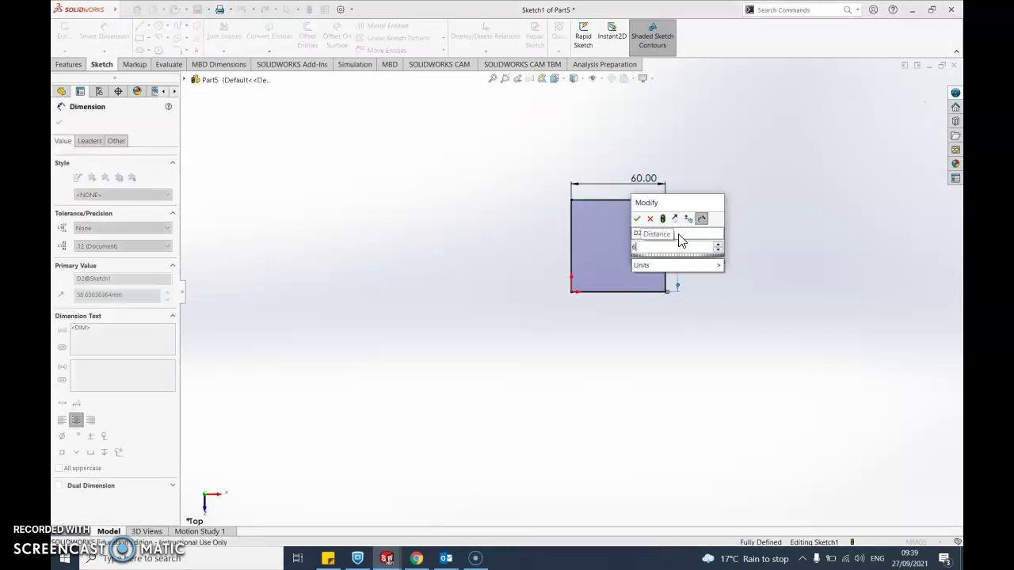
{"action": "key", "text": "Return"}
{"action": "scroll", "coordinate": [735, 226], "scroll_direction": "down", "scroll_amount": 3}
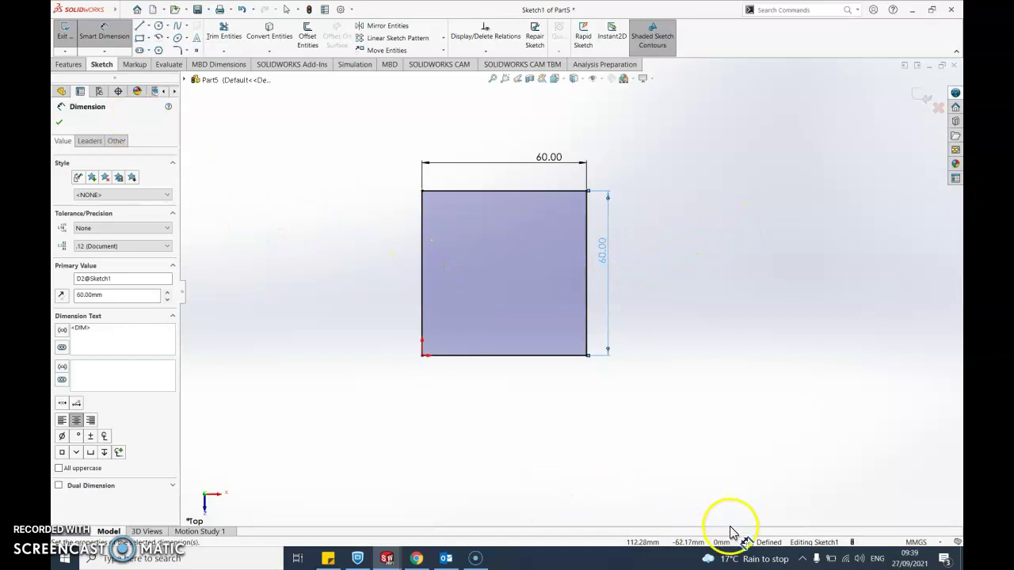
{"action": "left_click", "coordinate": [65, 40]}
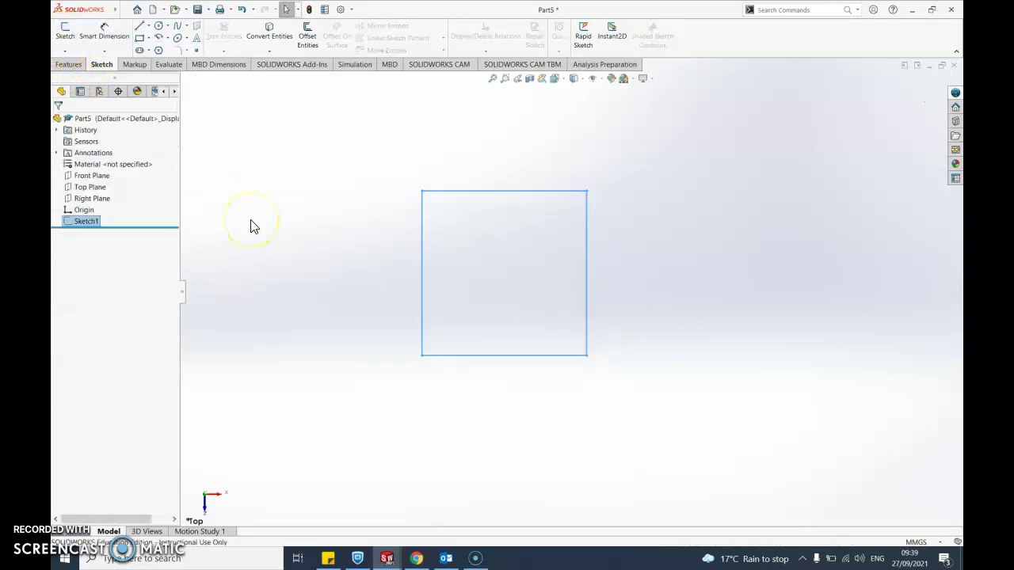
{"action": "key", "text": "F2"}
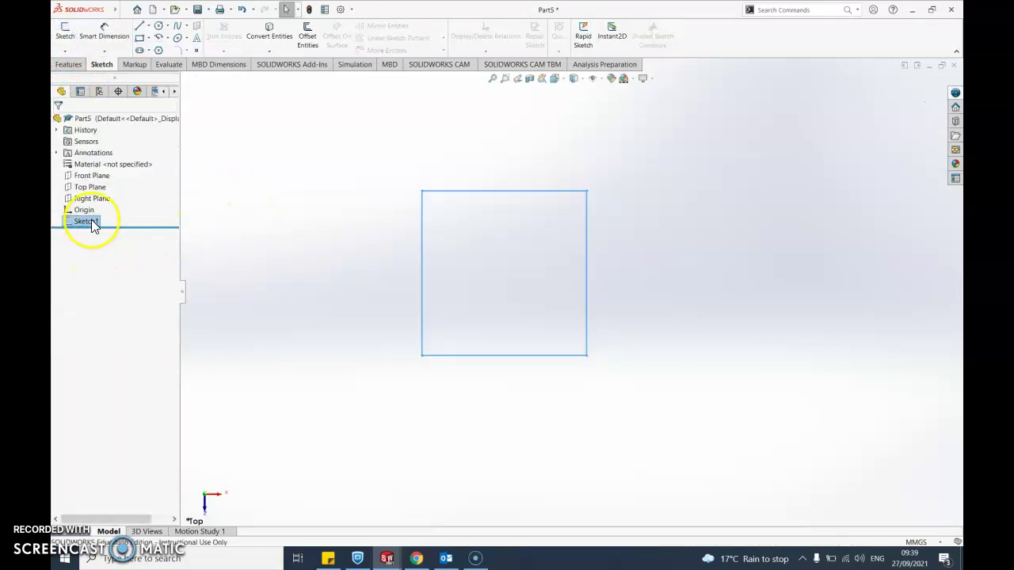
Extrude the square sketch as a blind boss 60 mm deep.
{"action": "left_click", "coordinate": [70, 65]}
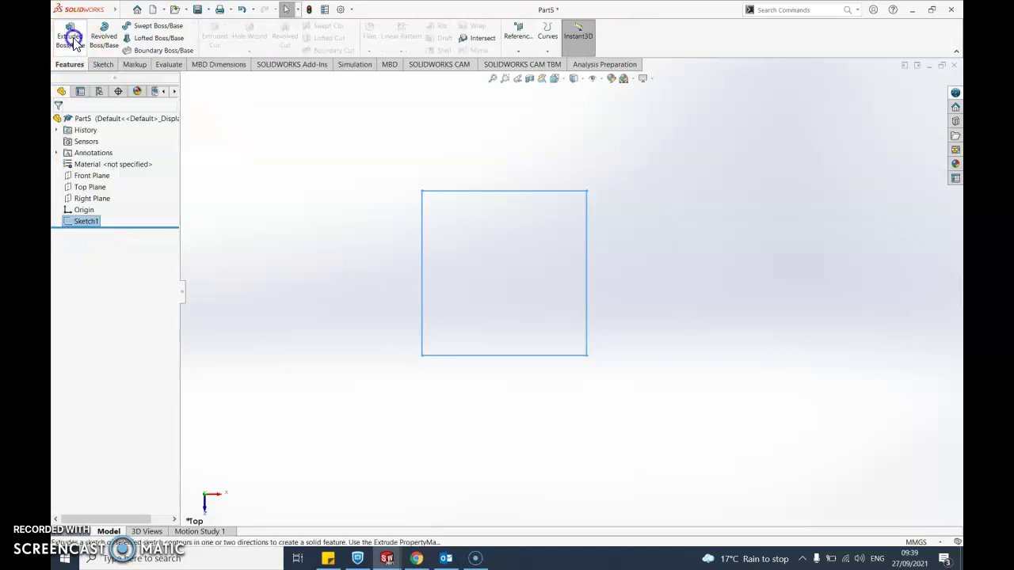
{"action": "left_click", "coordinate": [71, 38]}
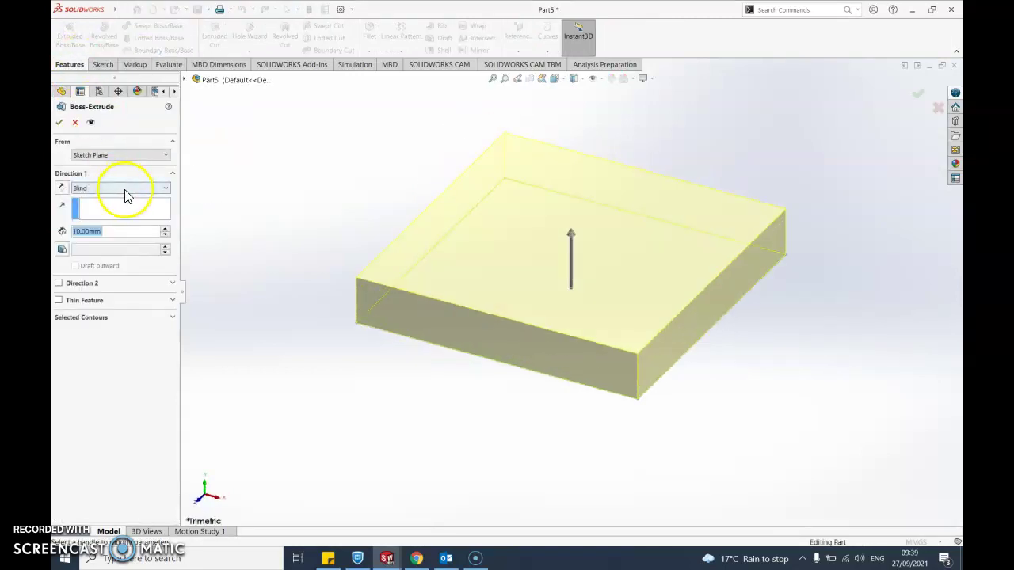
{"action": "type", "text": "60"}
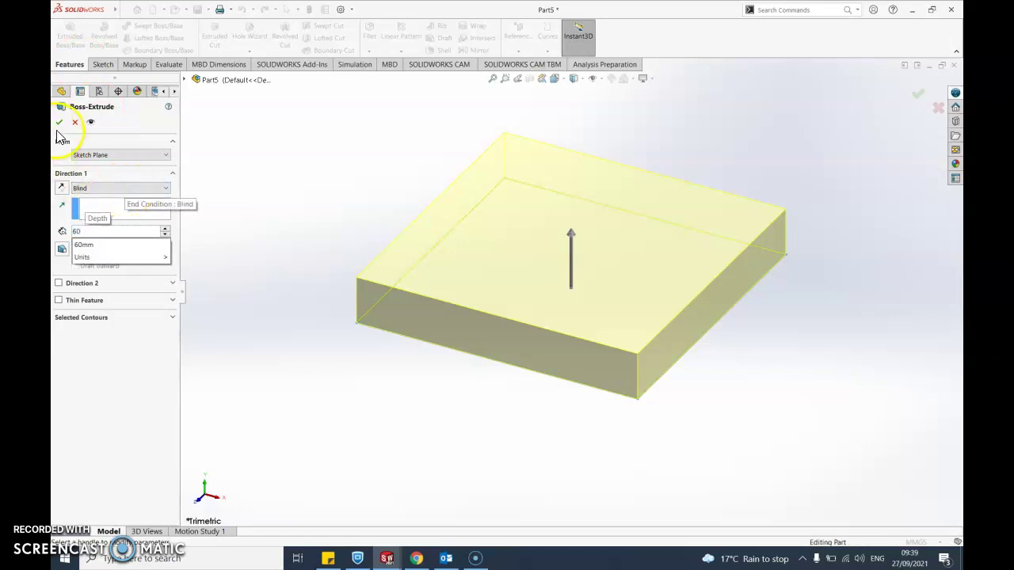
{"action": "left_click", "coordinate": [60, 124]}
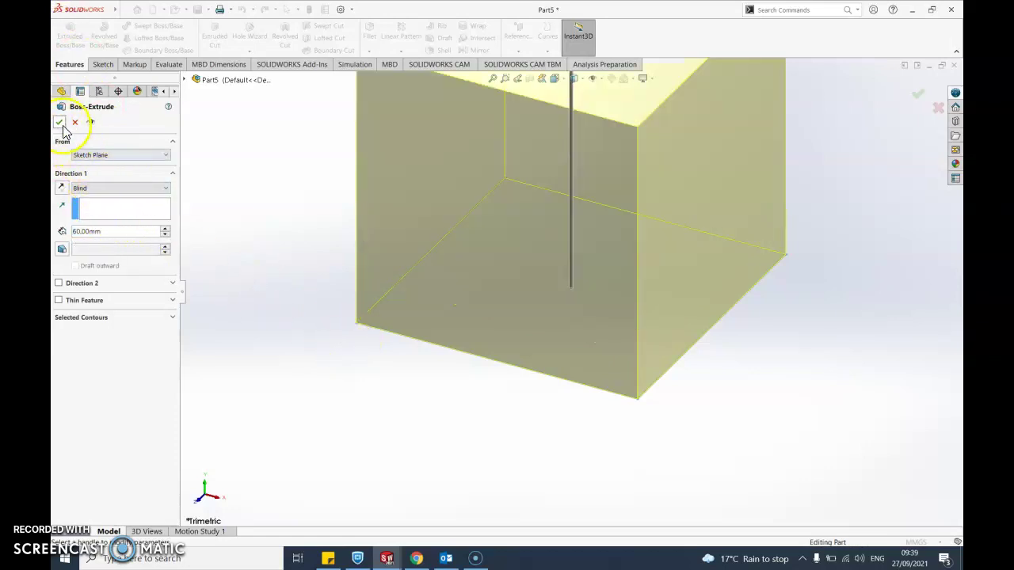
{"action": "left_click", "coordinate": [59, 122]}
{"action": "scroll", "coordinate": [446, 435], "scroll_direction": "up", "scroll_amount": 6}
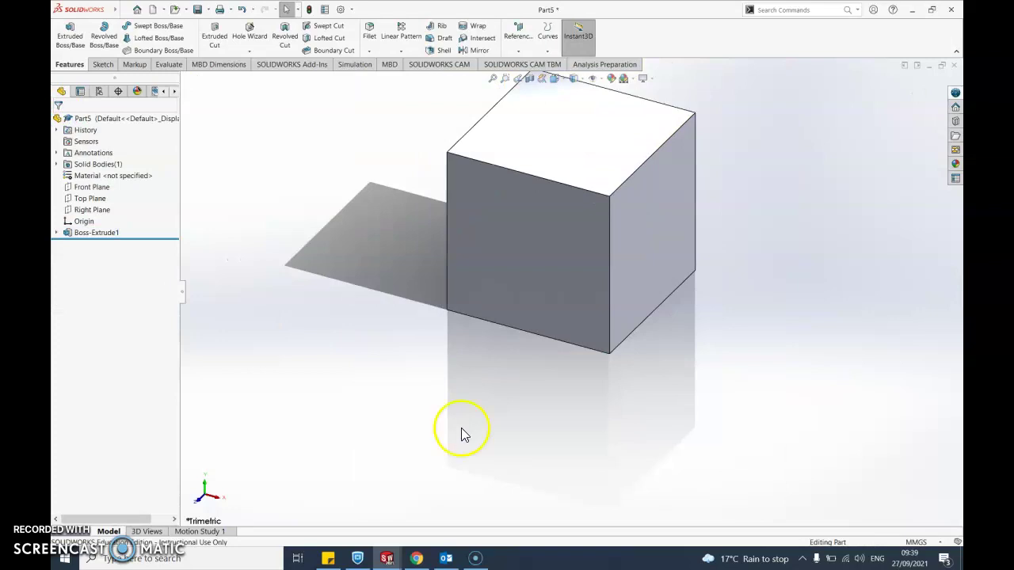
{"action": "scroll", "coordinate": [625, 336], "scroll_direction": "down", "scroll_amount": 2}
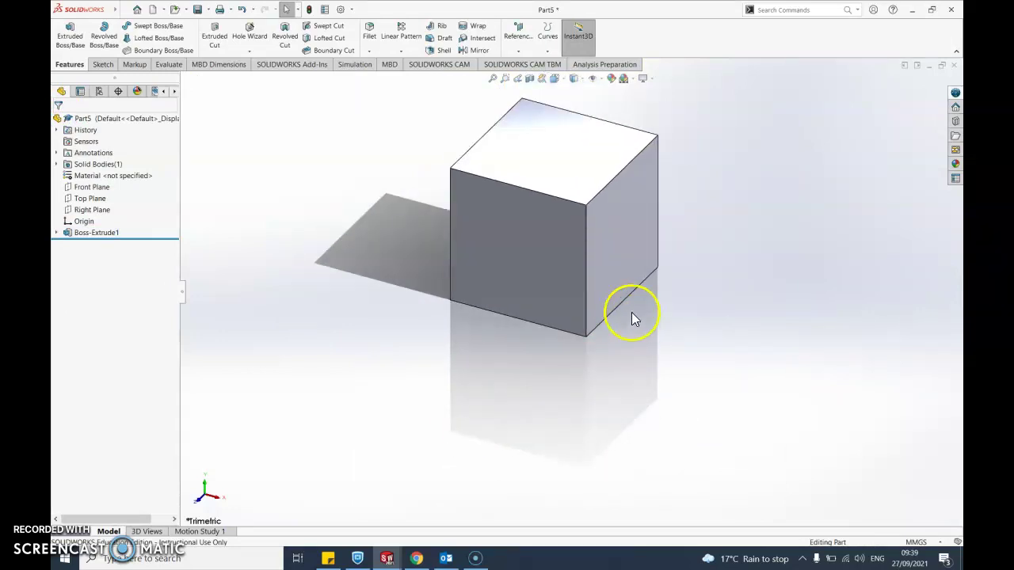
Shell the cube with a 1.2 mm wall thickness, removing its top face.
{"action": "left_click", "coordinate": [534, 171]}
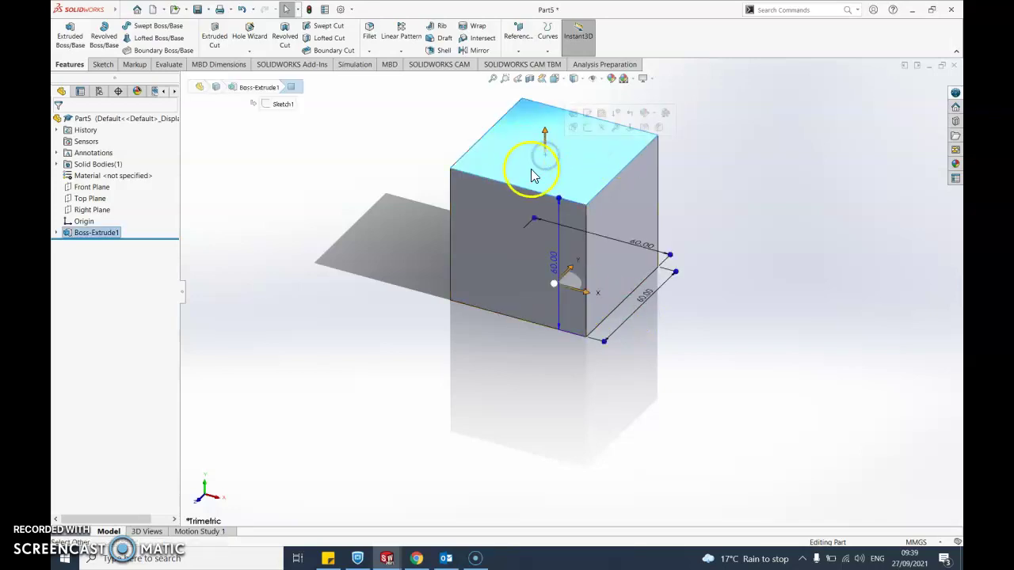
{"action": "left_click", "coordinate": [440, 50]}
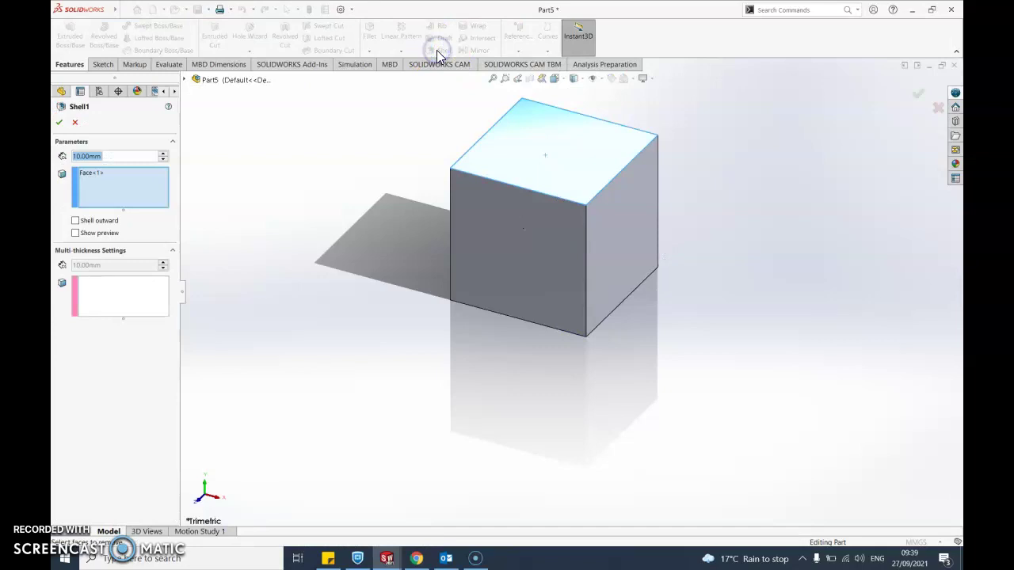
{"action": "type", "text": "1.2"}
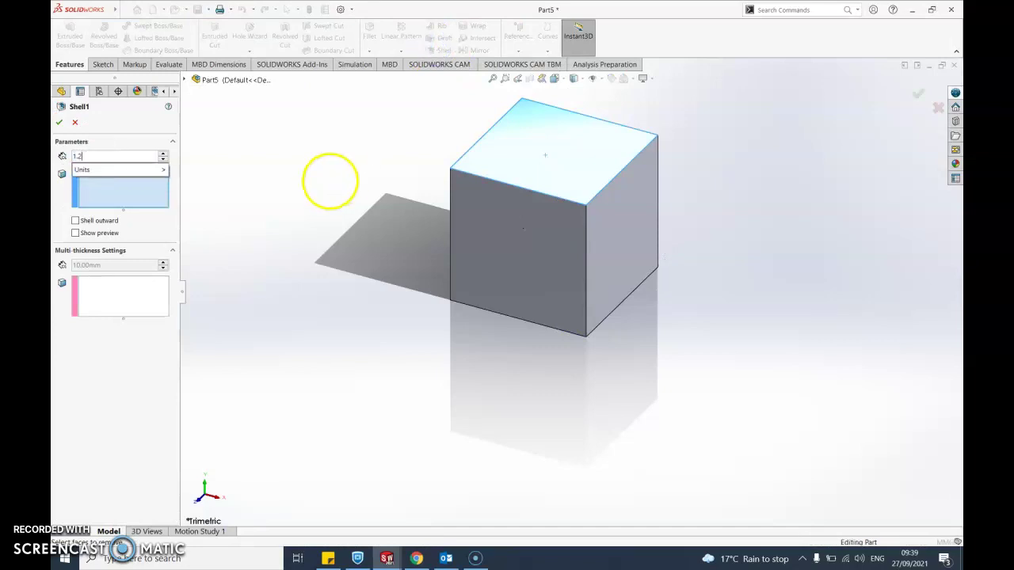
{"action": "key", "text": "Return"}
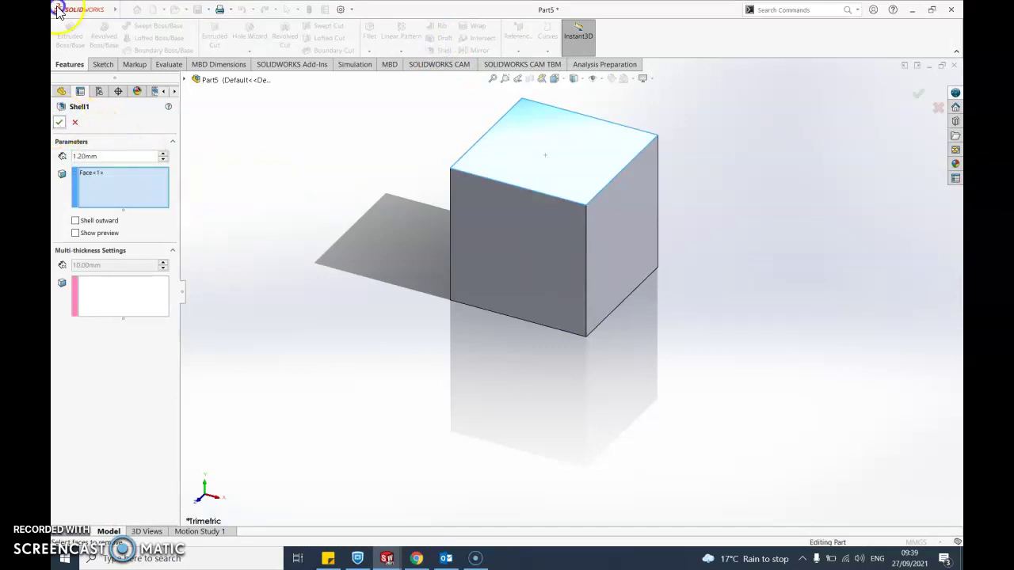
{"action": "left_click", "coordinate": [60, 123]}
{"action": "left_click", "coordinate": [356, 337]}
Start a new sketch on the open box's outer right side face.
{"action": "middle_click_drag", "start_coordinate": [632, 227], "coordinate": [611, 207]}
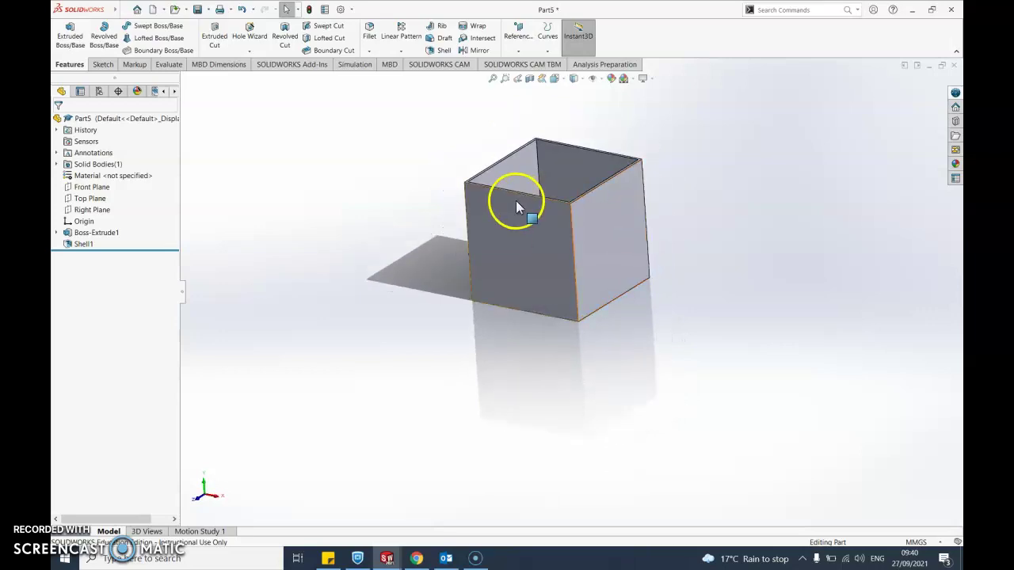
{"action": "scroll", "coordinate": [530, 200], "scroll_direction": "down", "scroll_amount": 3}
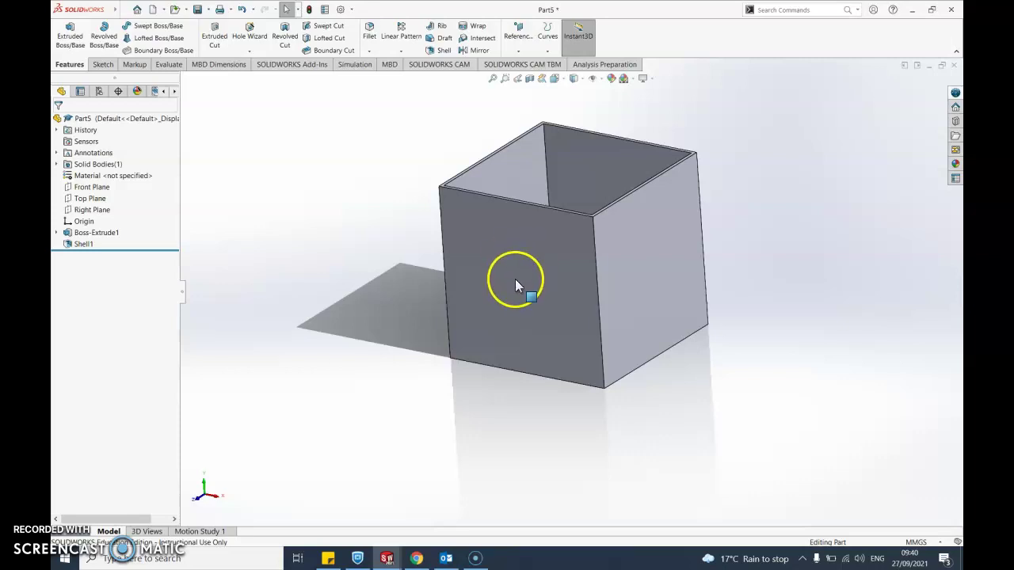
{"action": "left_click", "coordinate": [637, 253]}
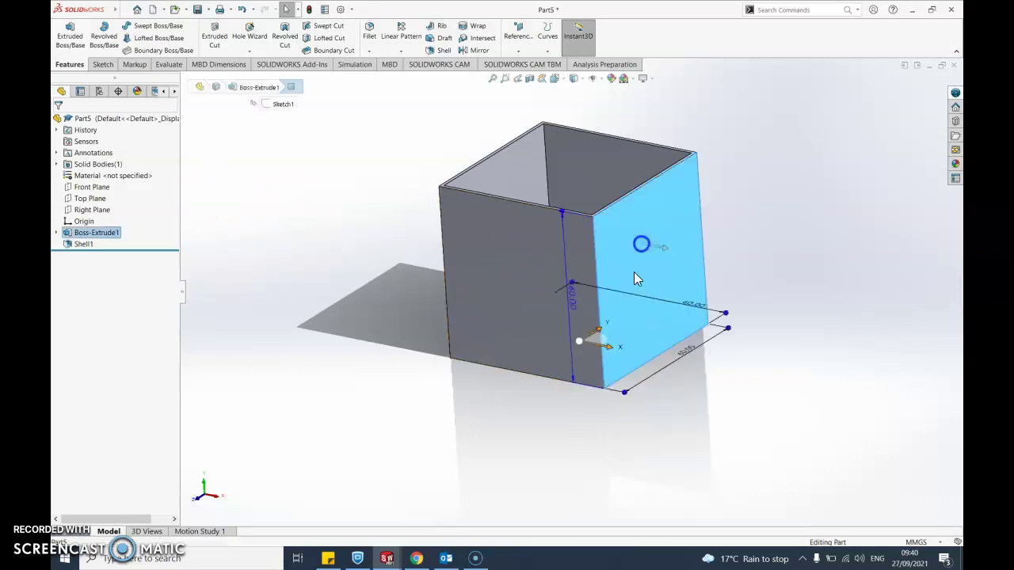
{"action": "left_click", "coordinate": [102, 64]}
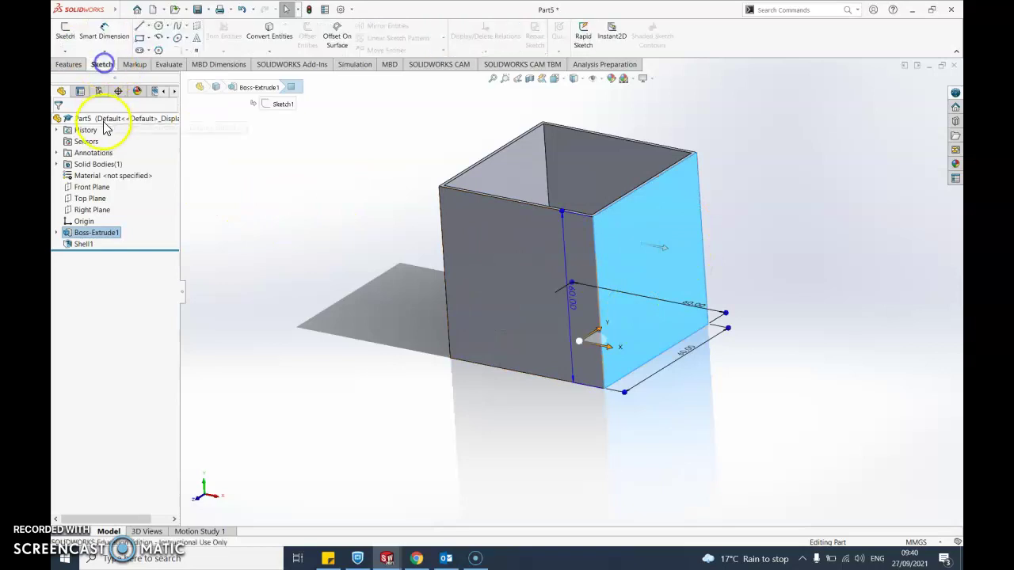
{"action": "left_click", "coordinate": [64, 35]}
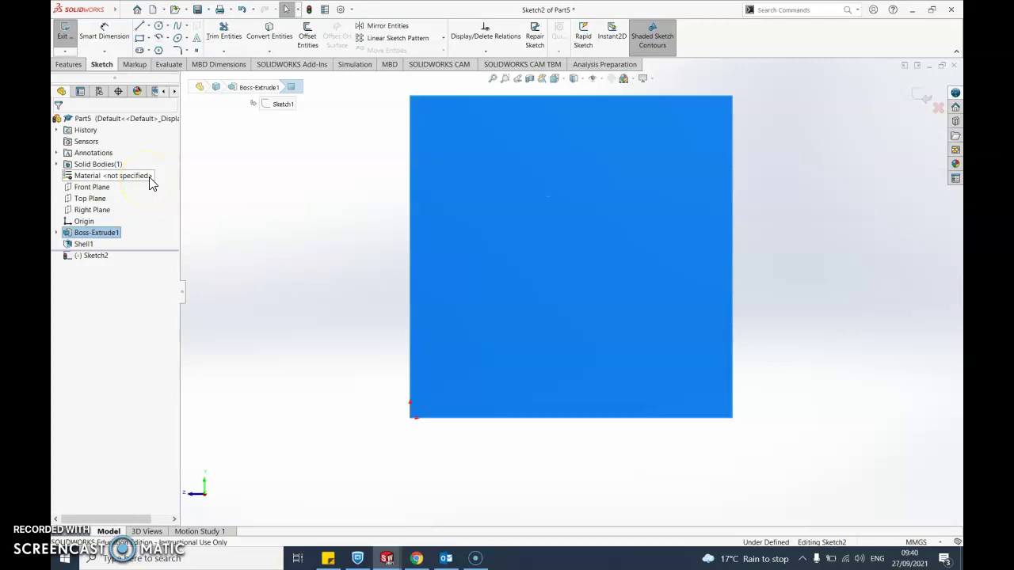
Draw a 6-sided inscribed-circle polygon with a circle diameter of about 6.4 mm near the face's upper-left corner.
{"action": "left_click", "coordinate": [160, 52]}
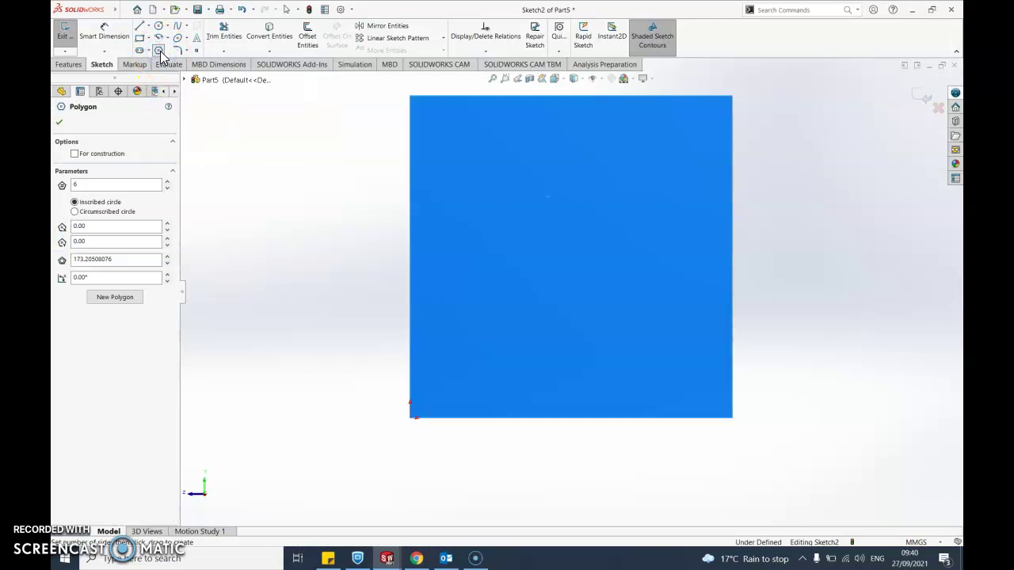
{"action": "left_click", "coordinate": [141, 187]}
{"action": "left_click", "coordinate": [134, 185]}
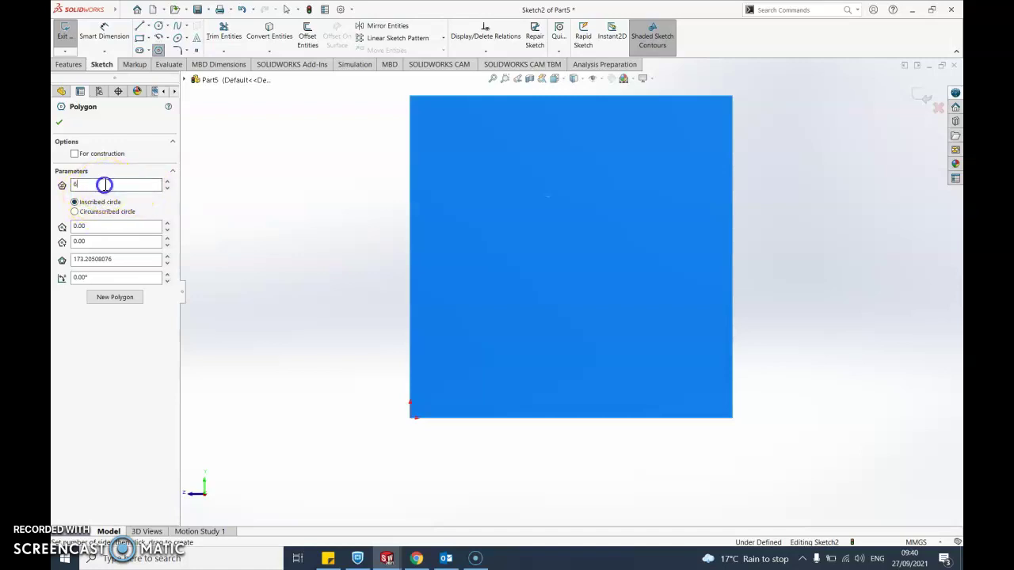
{"action": "left_click", "coordinate": [447, 138]}
{"action": "left_click", "coordinate": [460, 152]}
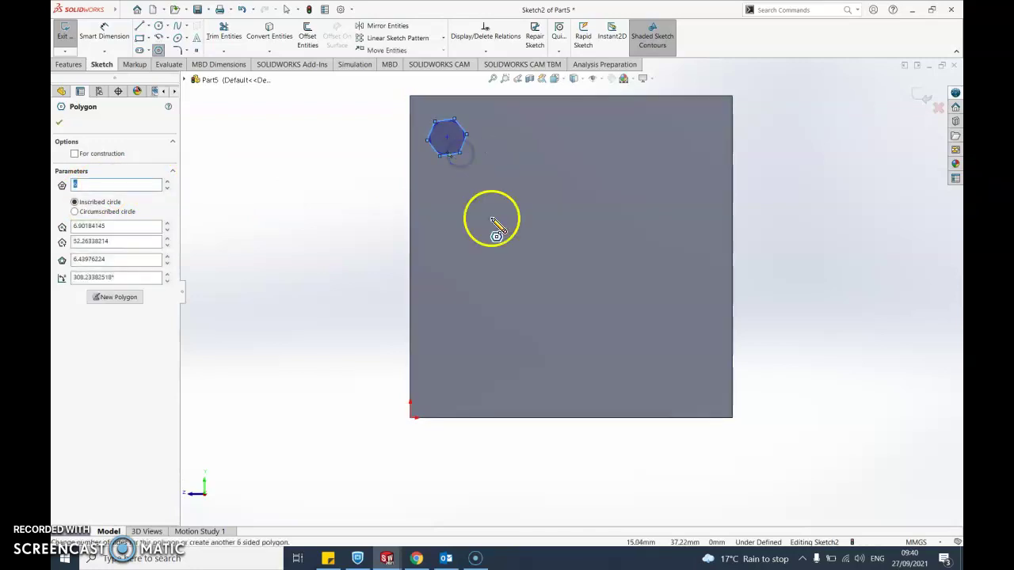
Try 7 and 5 as the polygon's number of sides.
{"action": "double_click", "coordinate": [147, 187]}
{"action": "left_click", "coordinate": [167, 182]}
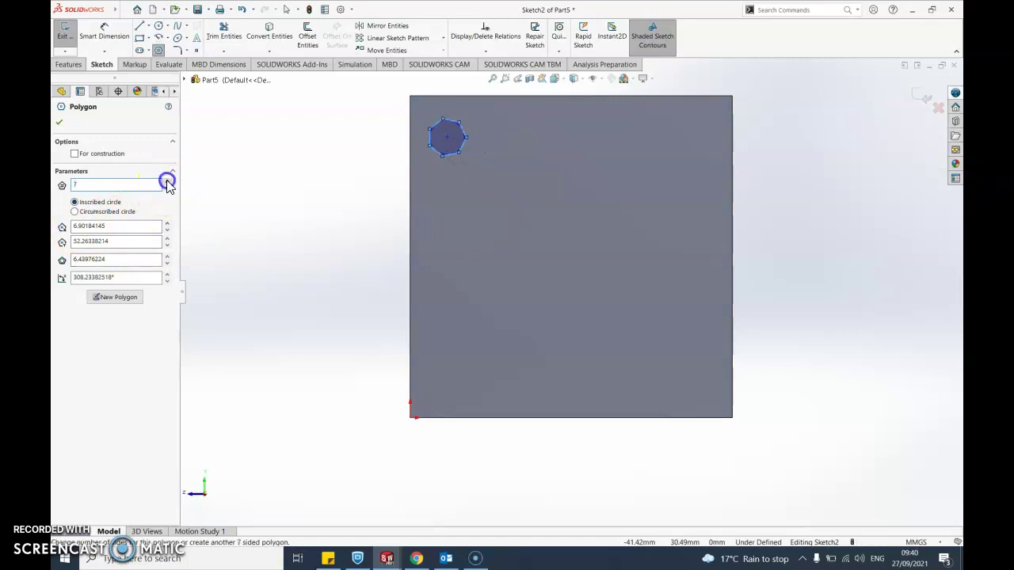
{"action": "left_click", "coordinate": [168, 188]}
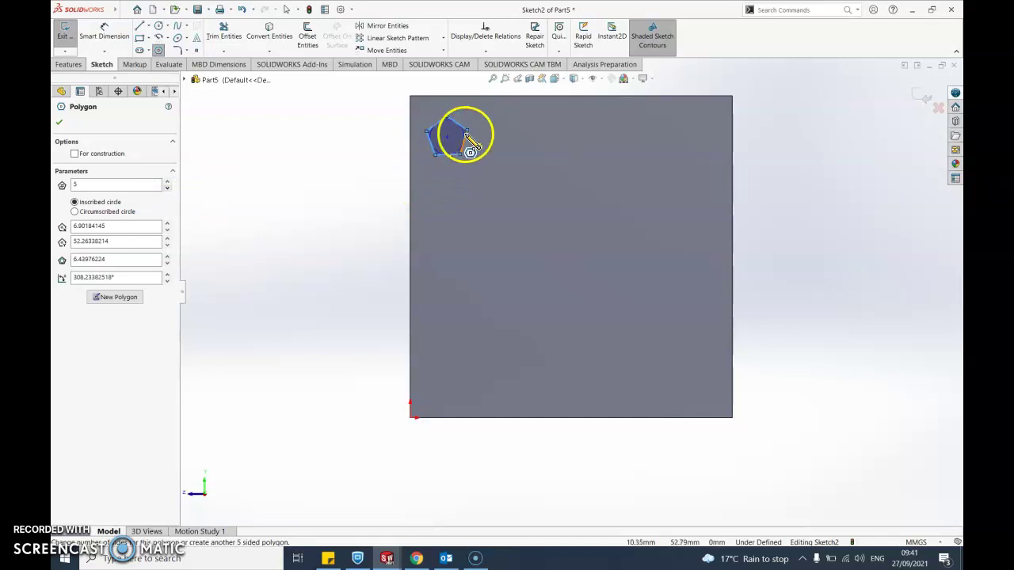
Try to reposition the hexagon freehand on the face by moving its centre point.
{"action": "mouse_move", "coordinate": [451, 140]}
{"action": "left_mouse_down"}
{"action": "mouse_move", "coordinate": [486, 153]}
{"action": "mouse_move", "coordinate": [446, 134]}
{"action": "mouse_move", "coordinate": [454, 119]}
{"action": "mouse_move", "coordinate": [451, 141]}
{"action": "mouse_move", "coordinate": [438, 133]}
{"action": "mouse_move", "coordinate": [465, 139]}
{"action": "left_mouse_up"}
{"action": "key", "text": "Escape"}
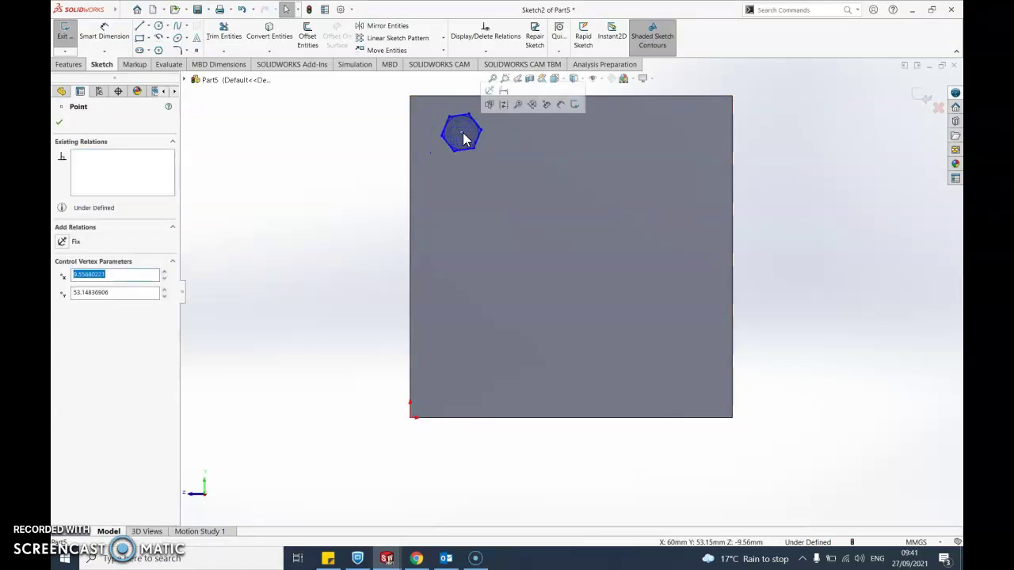
{"action": "left_click", "coordinate": [456, 137]}
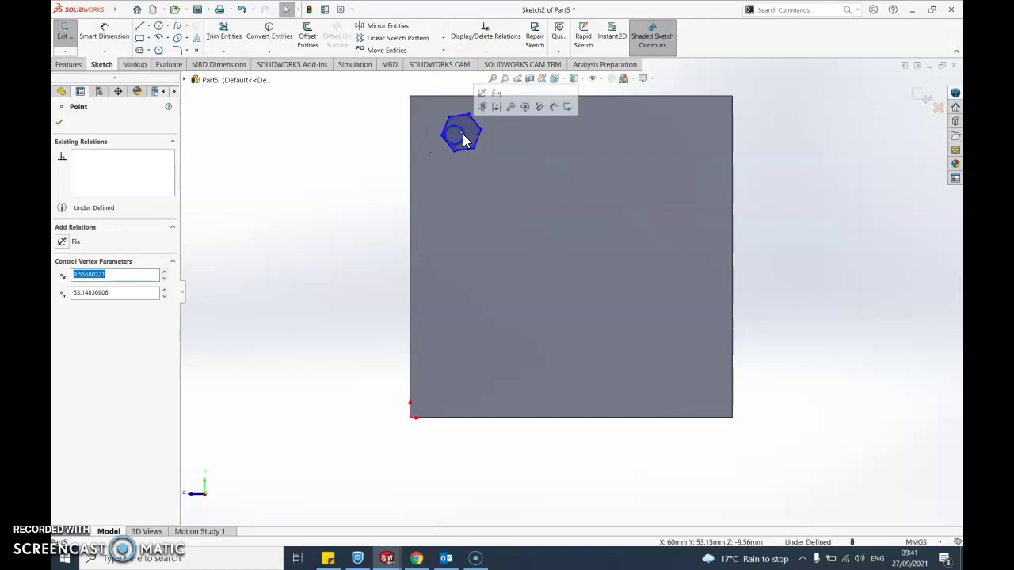
{"action": "left_click", "coordinate": [459, 140]}
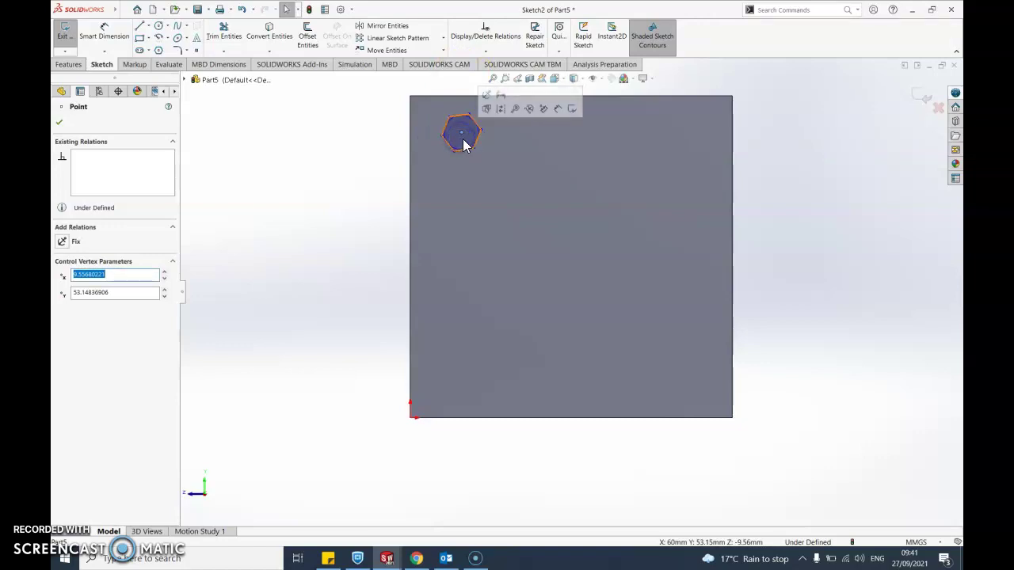
{"action": "left_click_drag", "start_coordinate": [461, 150], "coordinate": [460, 170]}
{"action": "left_click", "coordinate": [347, 213]}
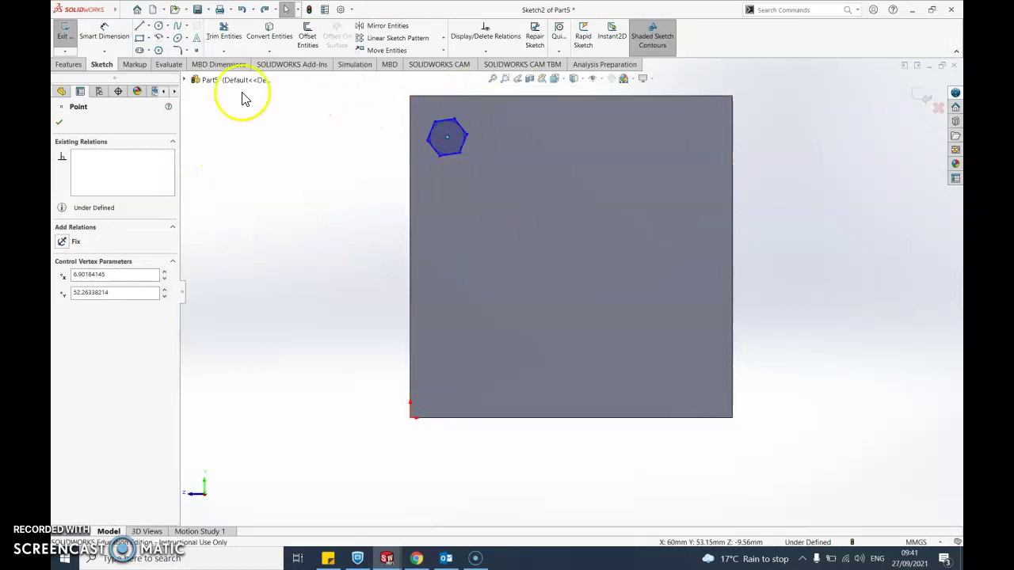
Exit the hexagon sketch and reopen it for editing.
{"action": "left_click", "coordinate": [68, 46]}
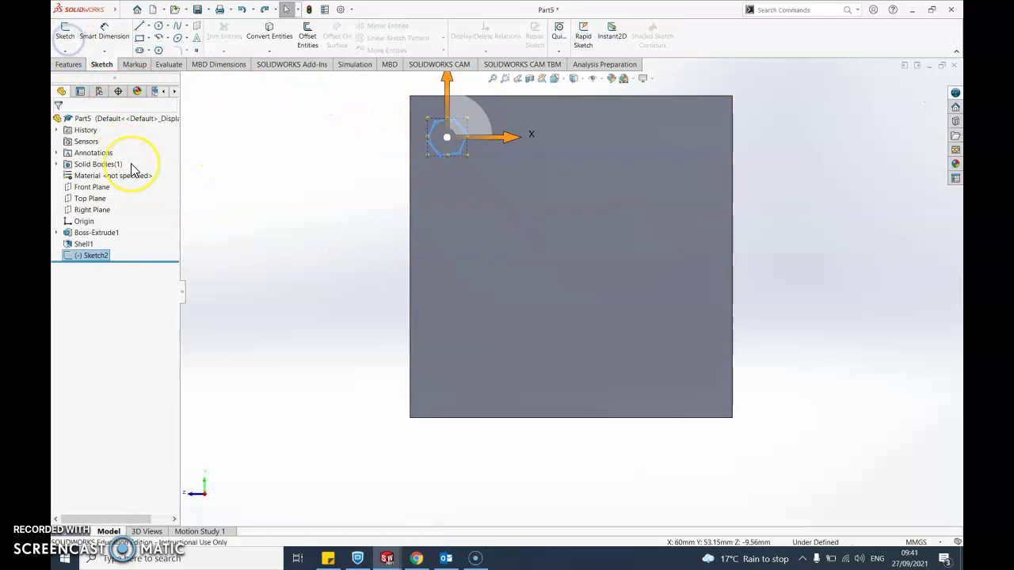
{"action": "left_click", "coordinate": [141, 261]}
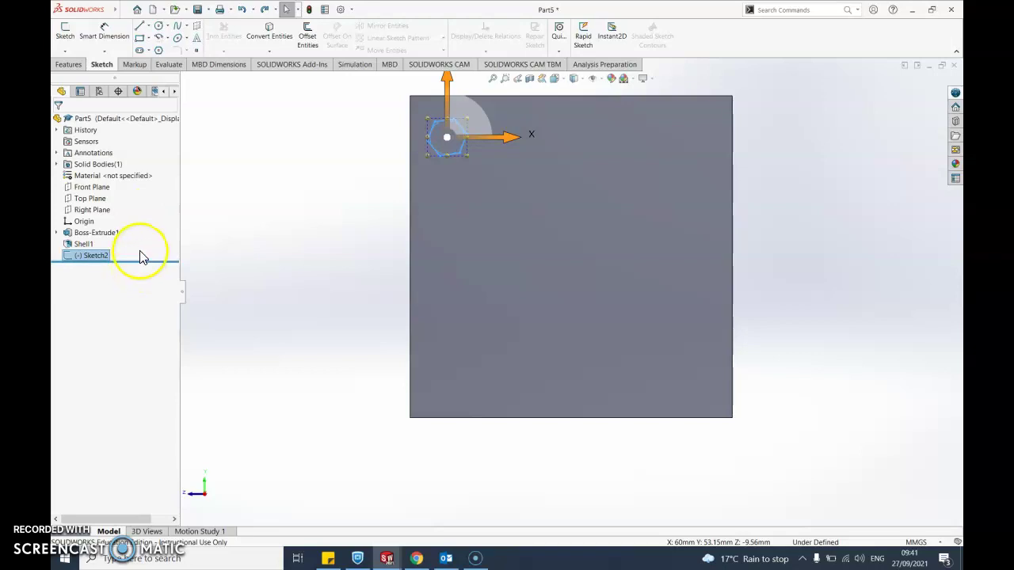
{"action": "left_click", "coordinate": [319, 187]}
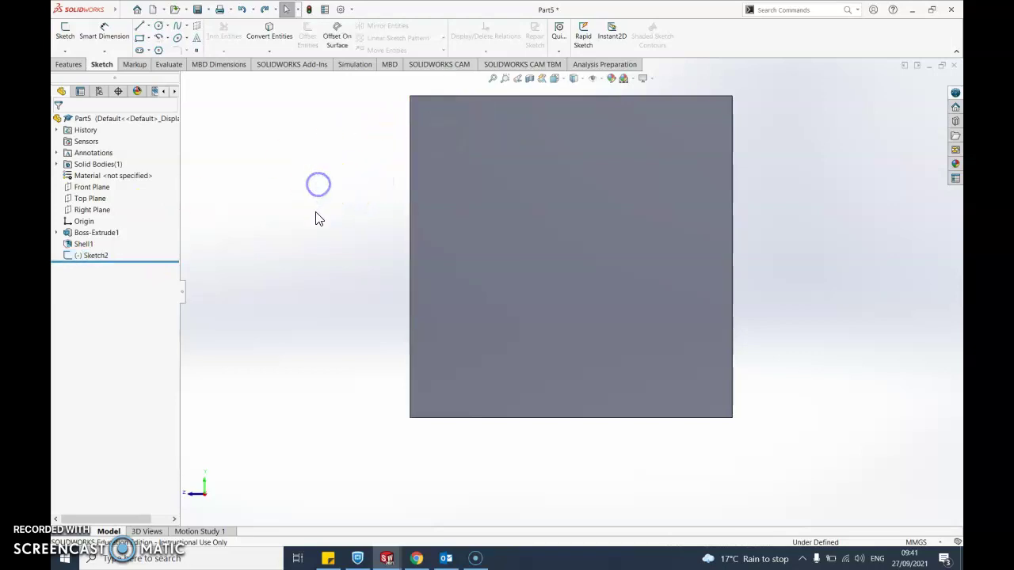
{"action": "left_click", "coordinate": [99, 256]}
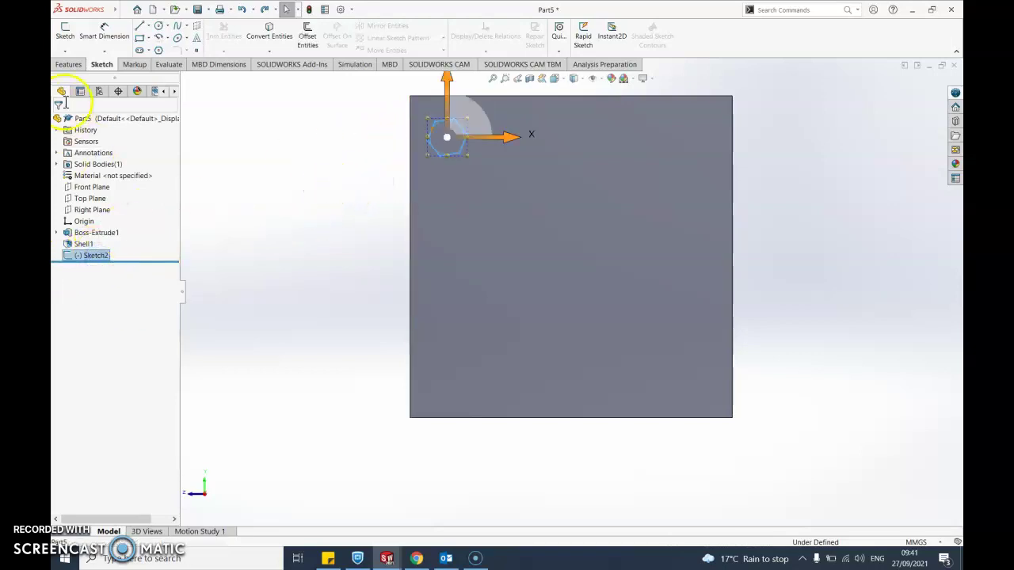
{"action": "left_click", "coordinate": [65, 32]}
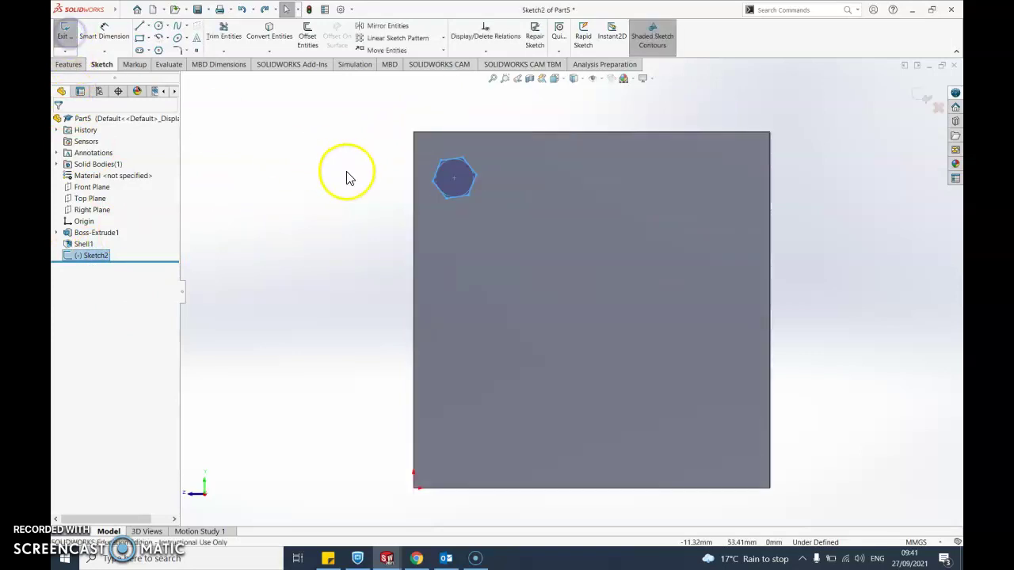
Try a linear sketch pattern of the whole hexagon with 5 instances at 10 mm spacing along the X-axis.
{"action": "left_click", "coordinate": [448, 160]}
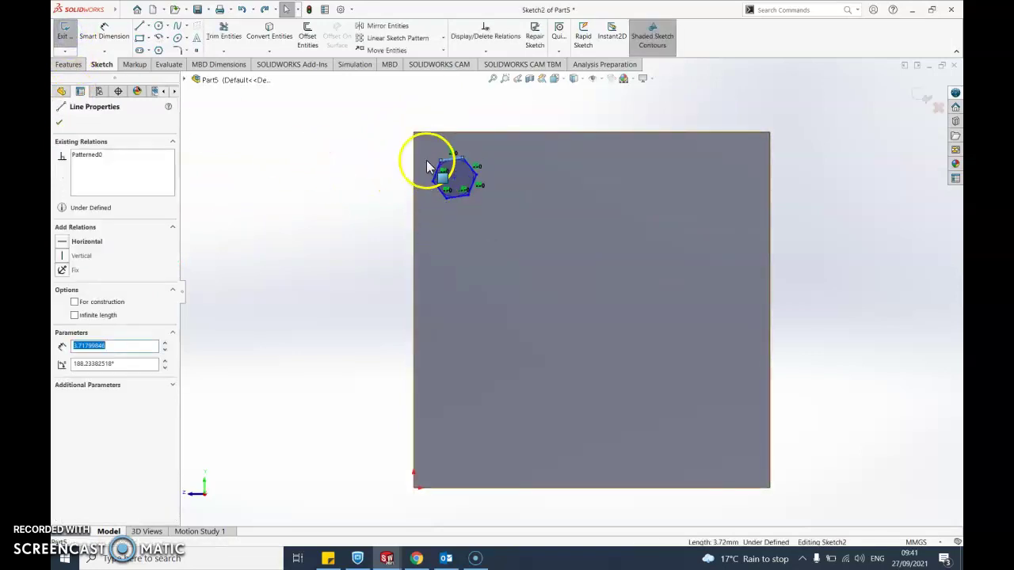
{"action": "left_click_drag", "start_coordinate": [422, 150], "coordinate": [490, 215]}
{"action": "left_click_drag", "start_coordinate": [437, 159], "coordinate": [455, 208]}
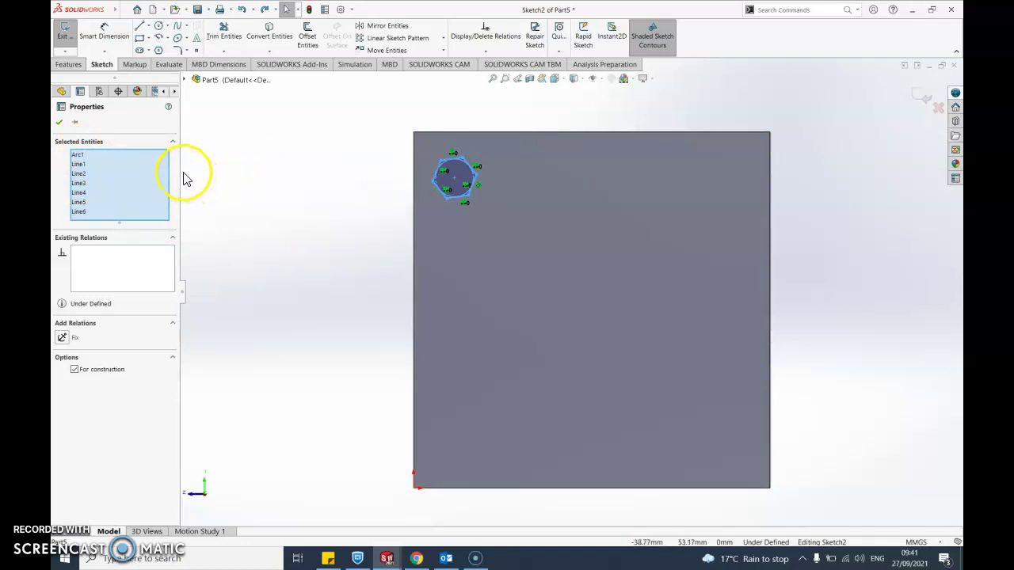
{"action": "left_click", "coordinate": [377, 40]}
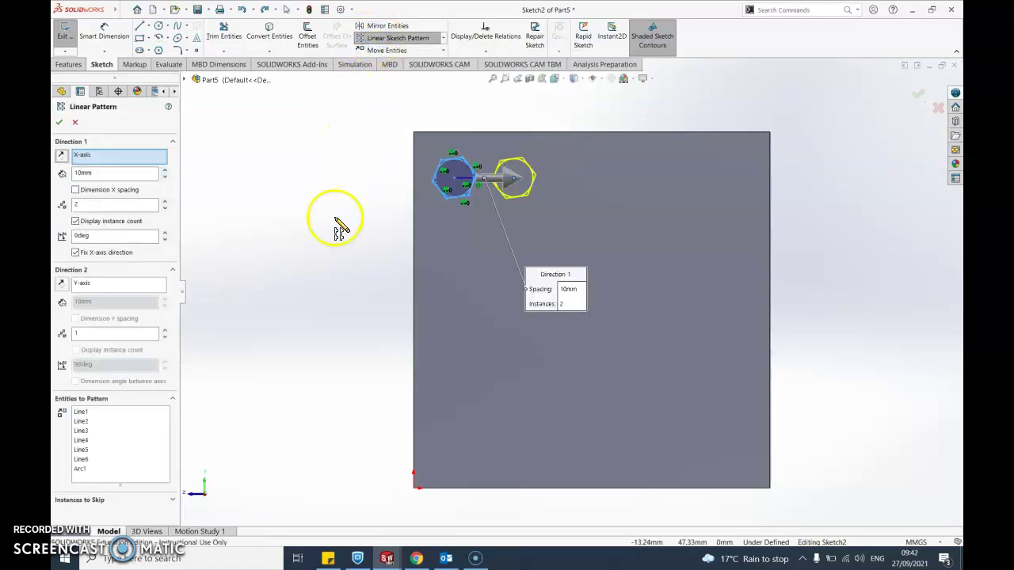
{"action": "left_click", "coordinate": [164, 202]}
{"action": "left_click", "coordinate": [165, 202]}
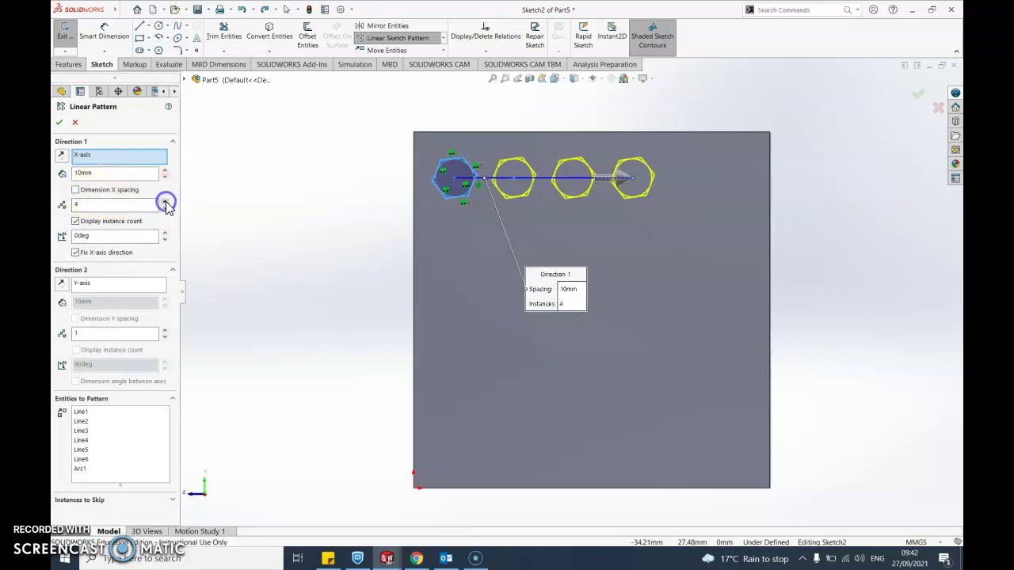
{"action": "left_click", "coordinate": [165, 202]}
{"action": "left_click", "coordinate": [165, 202]}
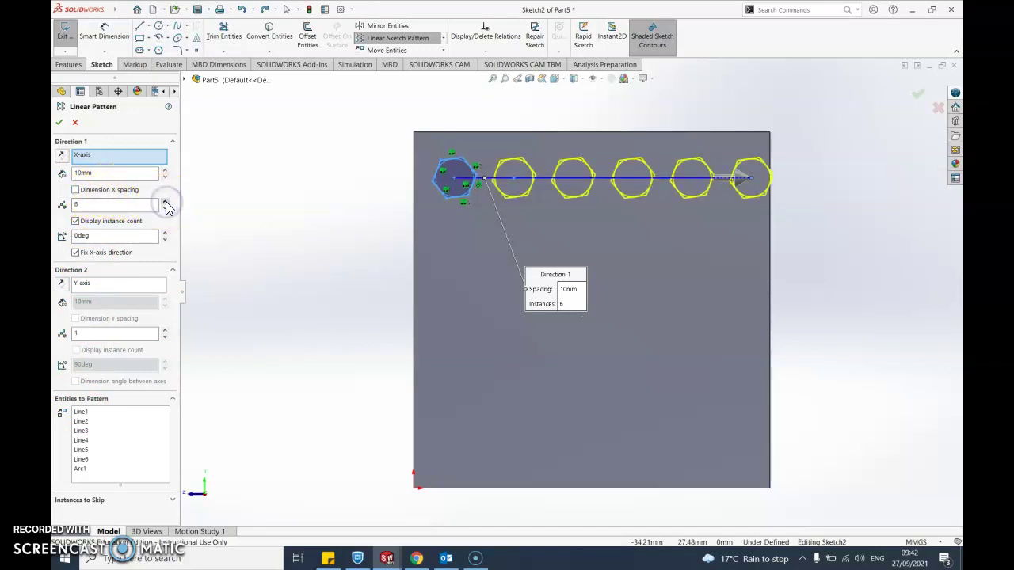
{"action": "left_click", "coordinate": [166, 209]}
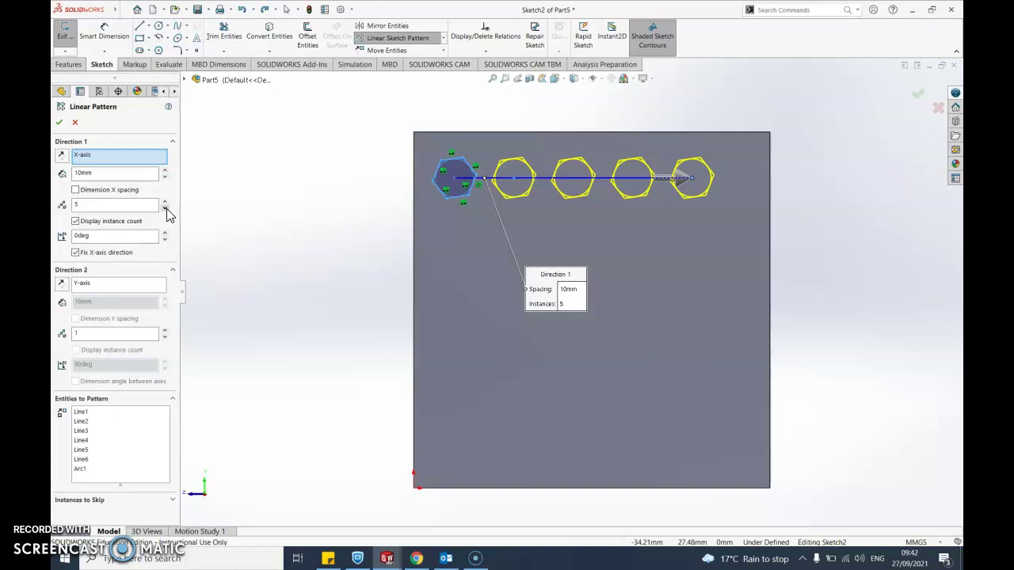
Try dimensioning the pattern's X spacing and setting it to 5 mm, and abandon the pattern.
{"action": "left_click", "coordinate": [76, 191]}
{"action": "left_click", "coordinate": [166, 177]}
{"action": "left_click", "coordinate": [570, 306]}
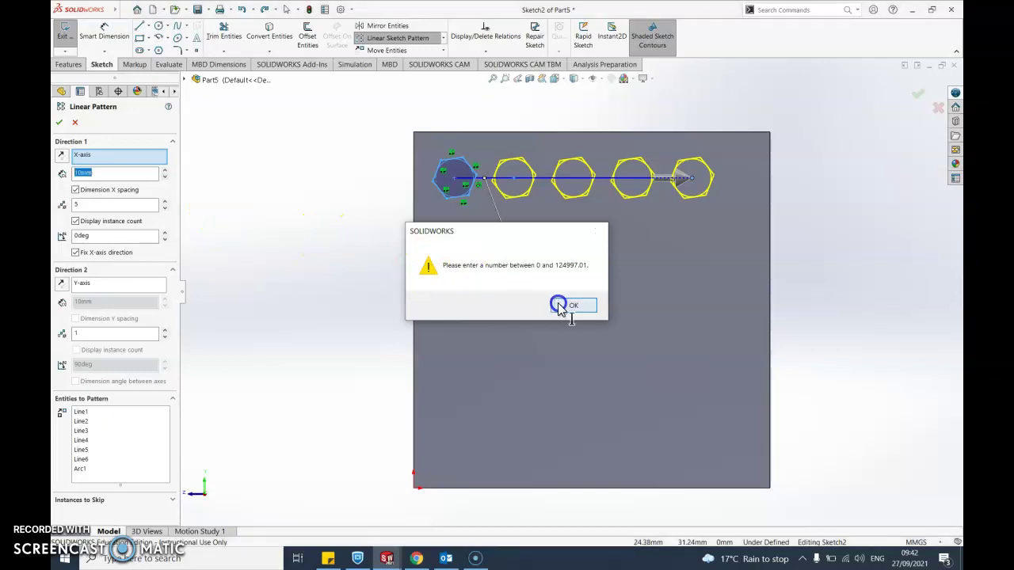
{"action": "left_click", "coordinate": [81, 173]}
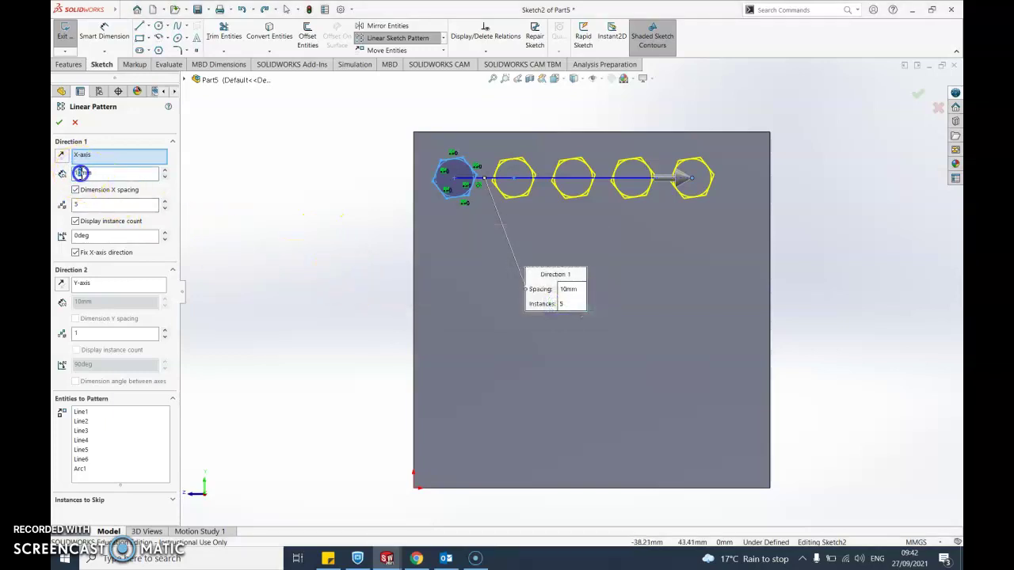
{"action": "type", "text": "5"}
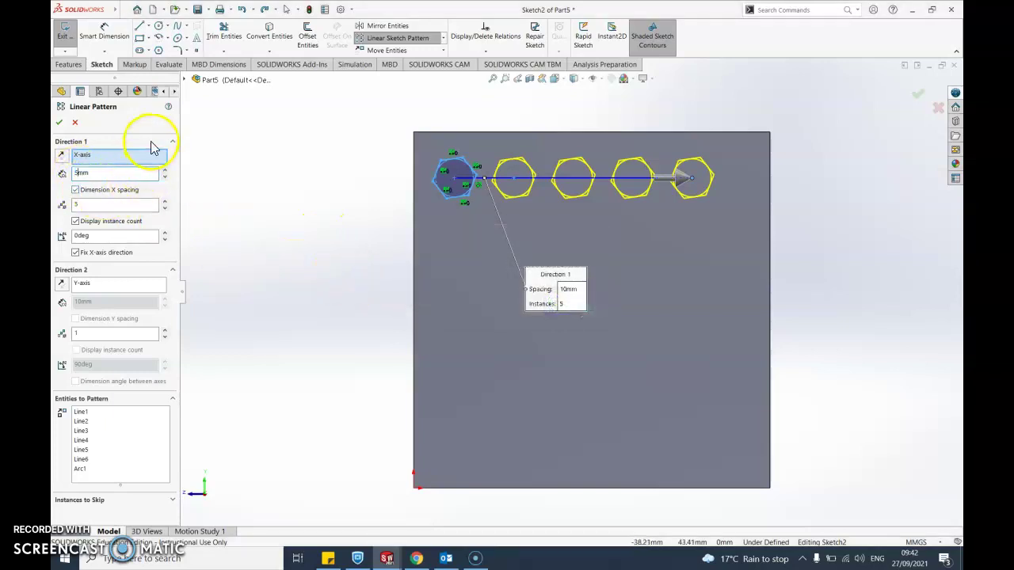
{"action": "left_click", "coordinate": [151, 144]}
{"action": "left_click", "coordinate": [114, 193]}
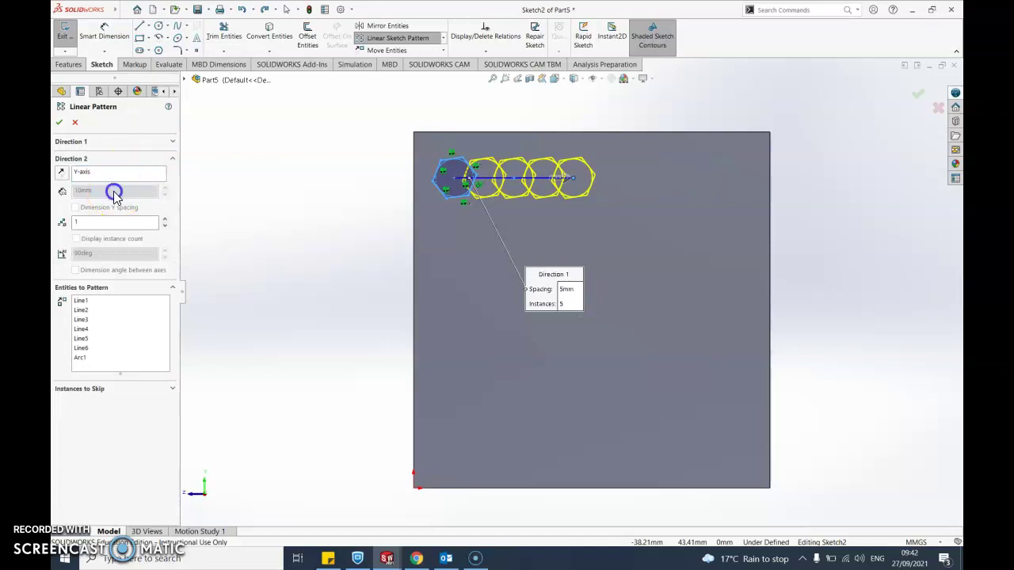
{"action": "left_click", "coordinate": [173, 209]}
{"action": "key", "text": "Escape"}
Reopen the hexagon sketch for editing.
{"action": "left_click", "coordinate": [102, 251]}
{"action": "left_click", "coordinate": [86, 256]}
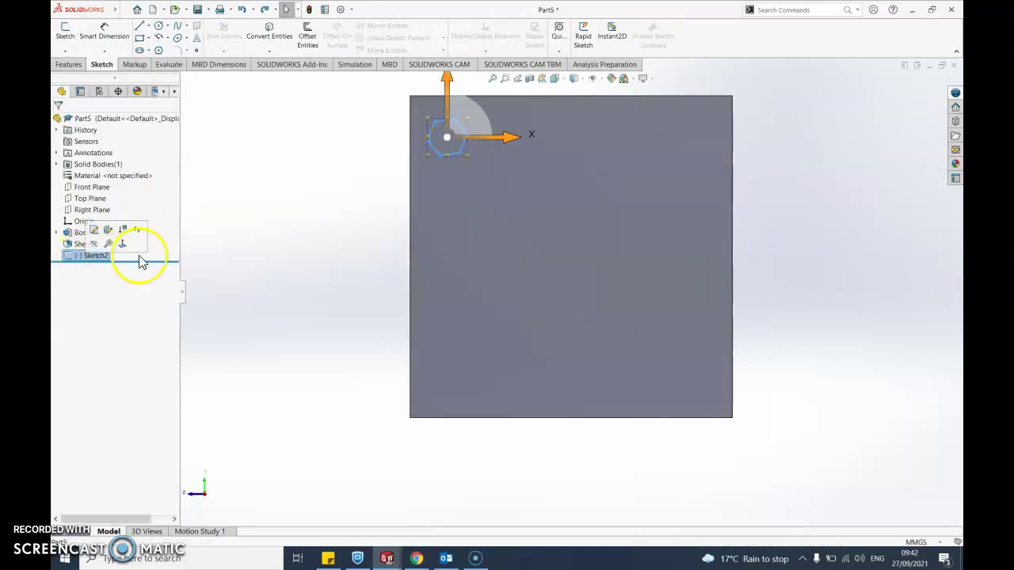
{"action": "scroll", "coordinate": [344, 132], "scroll_direction": "up", "scroll_amount": 1}
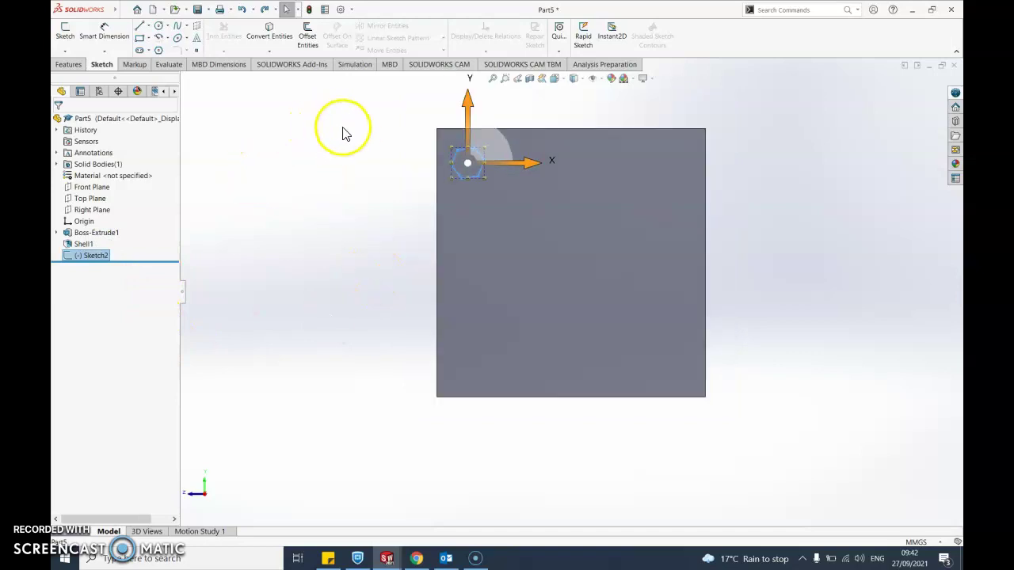
{"action": "scroll", "coordinate": [363, 186], "scroll_direction": "down", "scroll_amount": 1}
{"action": "scroll", "coordinate": [562, 155], "scroll_direction": "down", "scroll_amount": 2}
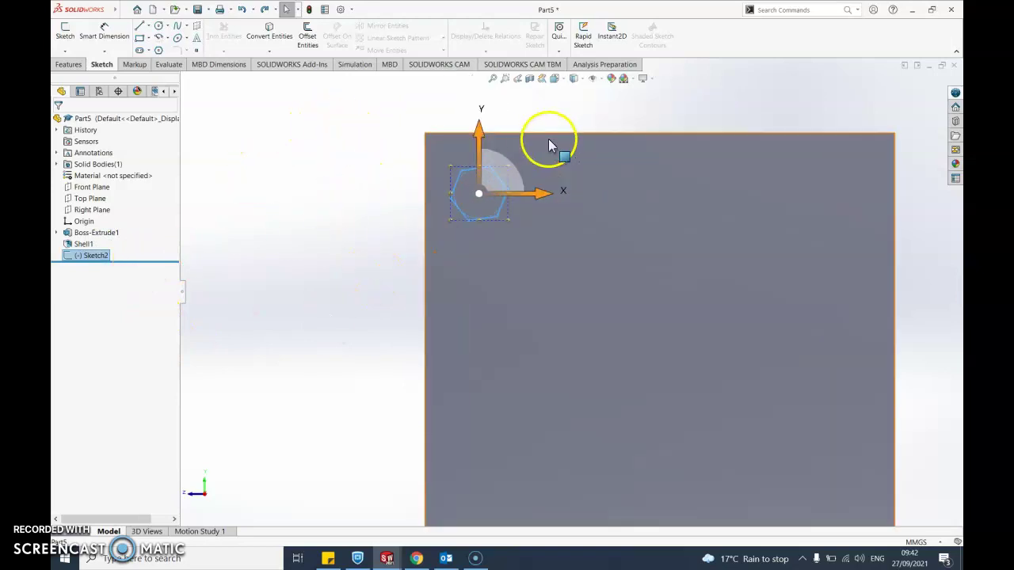
{"action": "left_click", "coordinate": [65, 31]}
Start a linear sketch pattern of the whole hexagon, adding 2 Y-axis instances at 10 mm spacing with the direction reversed down the face.
{"action": "left_click", "coordinate": [408, 137]}
{"action": "left_click_drag", "start_coordinate": [408, 136], "coordinate": [475, 204]}
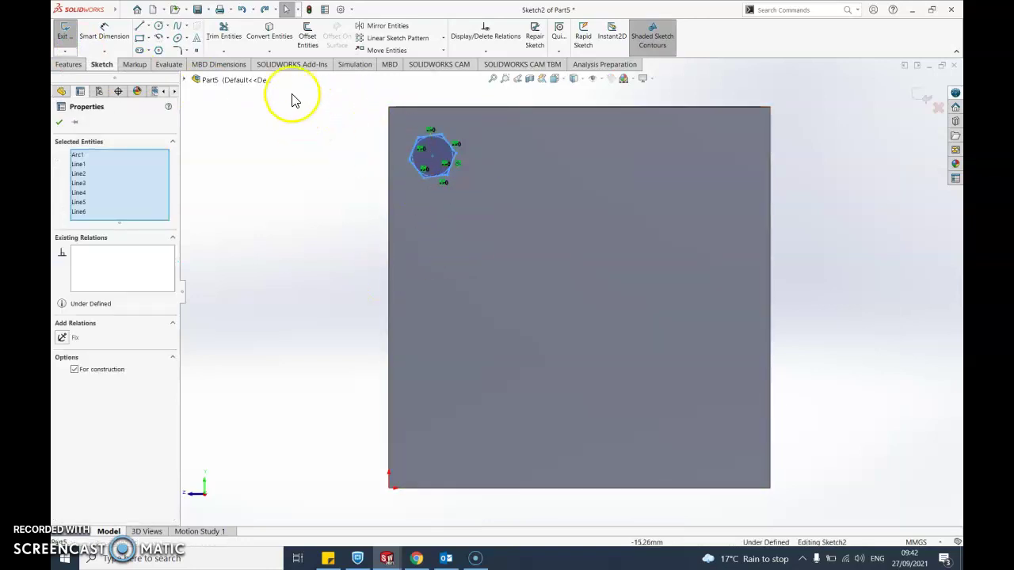
{"action": "left_click", "coordinate": [385, 38]}
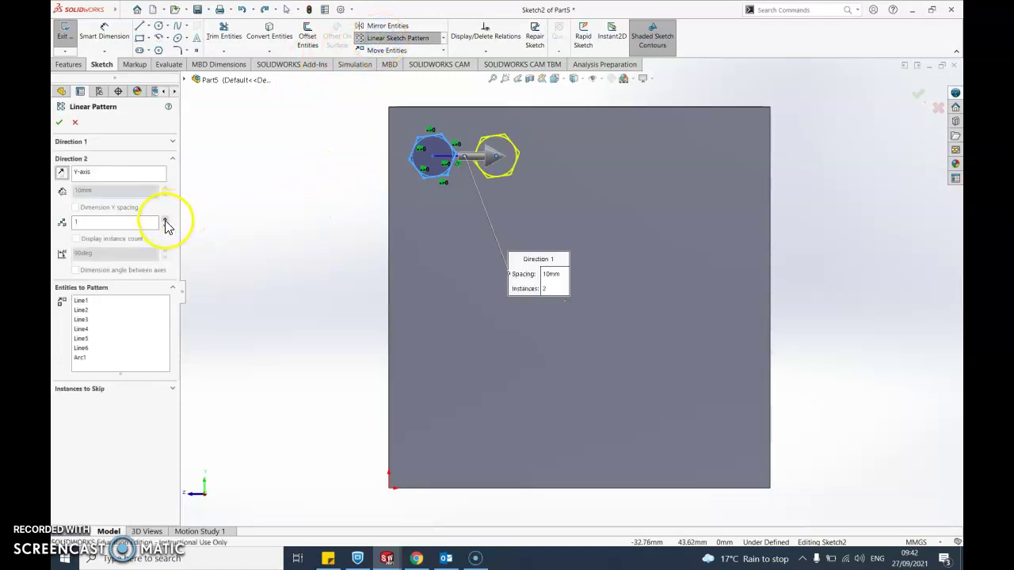
{"action": "left_click", "coordinate": [165, 220]}
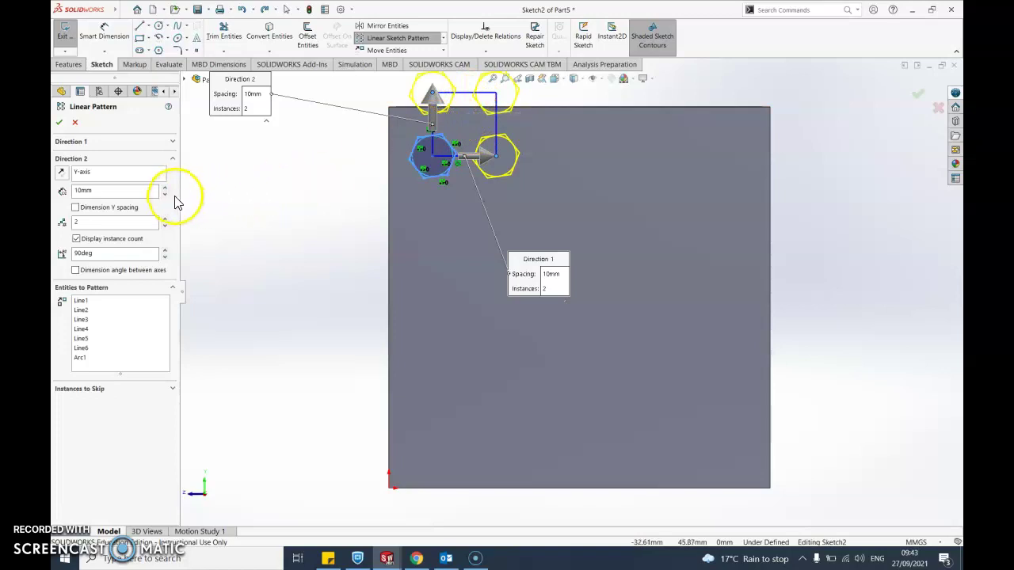
{"action": "left_click", "coordinate": [61, 174]}
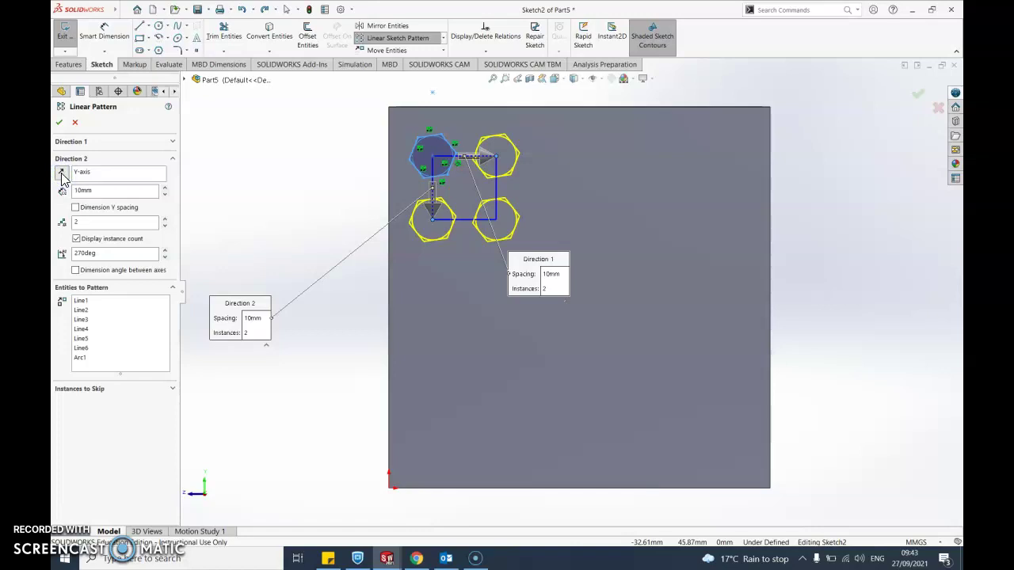
Set the pattern's X-axis direction to 5 instances.
{"action": "left_click", "coordinate": [105, 141]}
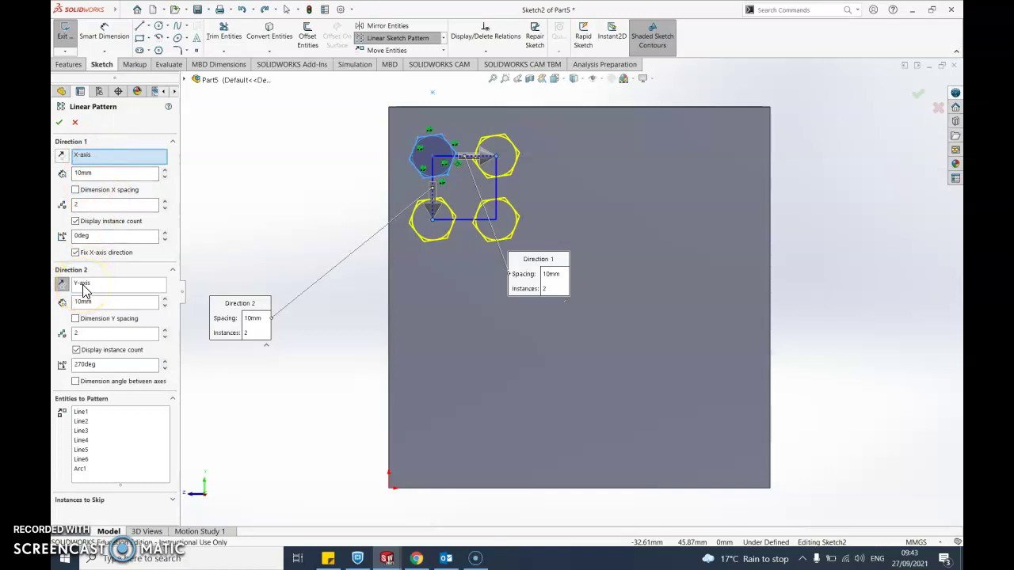
{"action": "left_click", "coordinate": [164, 201]}
{"action": "left_click", "coordinate": [165, 202]}
{"action": "left_click", "coordinate": [165, 202]}
{"action": "left_click", "coordinate": [165, 202]}
{"action": "left_click", "coordinate": [165, 208]}
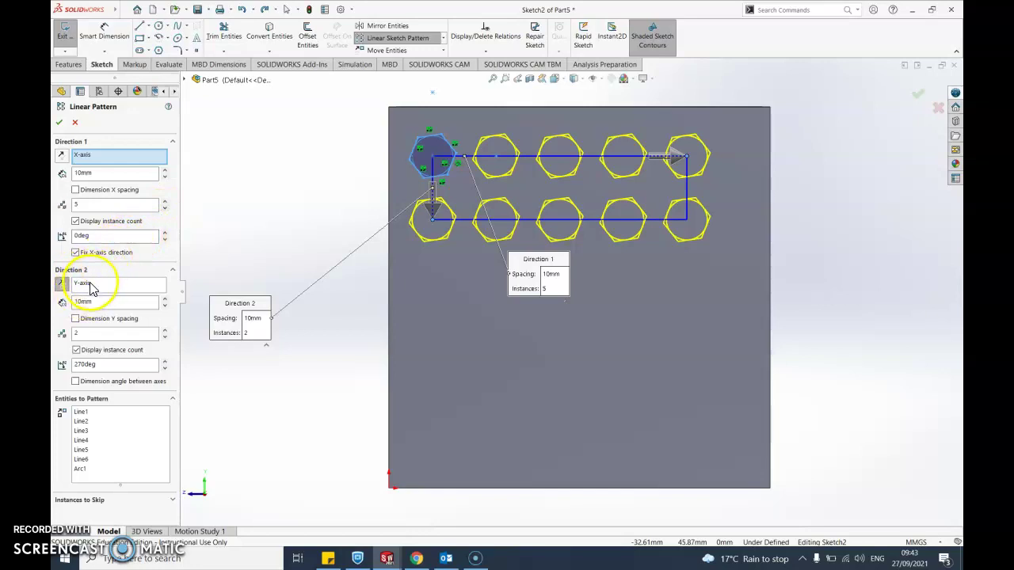
Set the pattern's Y-axis direction to 5 instances.
{"action": "left_click", "coordinate": [165, 330]}
{"action": "left_click", "coordinate": [165, 330]}
{"action": "left_click", "coordinate": [165, 330]}
{"action": "left_click", "coordinate": [165, 331]}
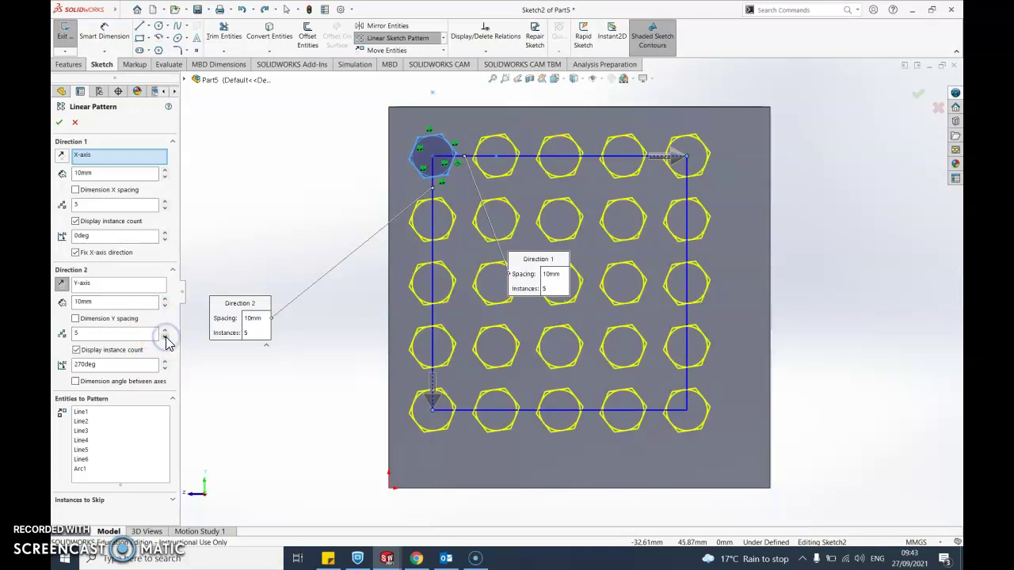
{"action": "left_click", "coordinate": [164, 202]}
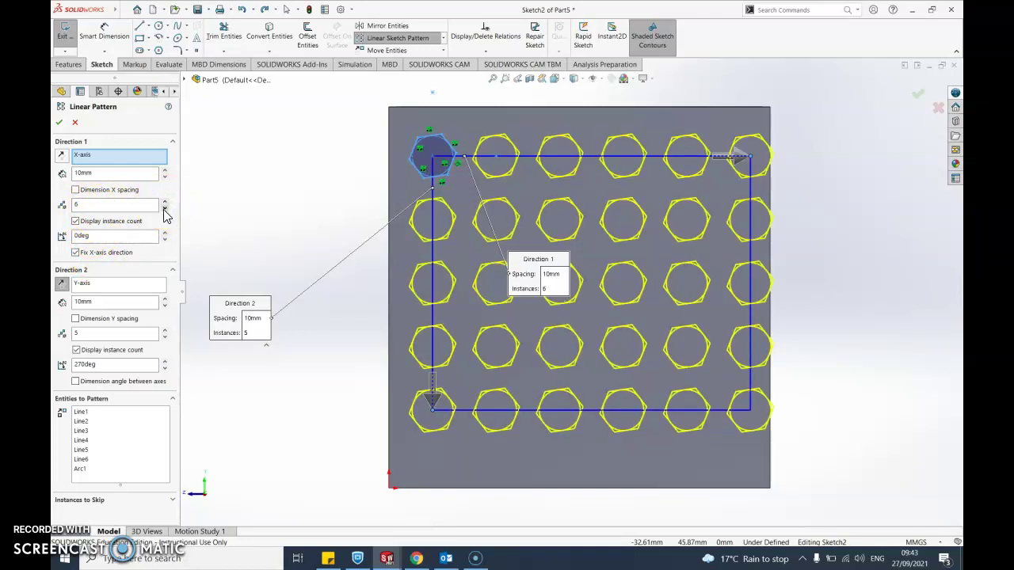
{"action": "left_click", "coordinate": [165, 211]}
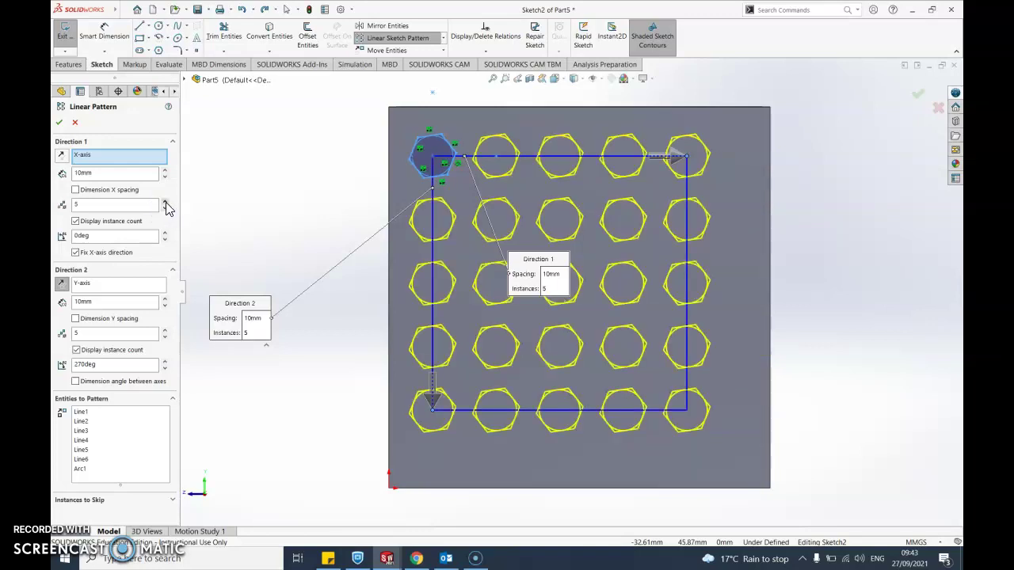
{"action": "left_click", "coordinate": [165, 202]}
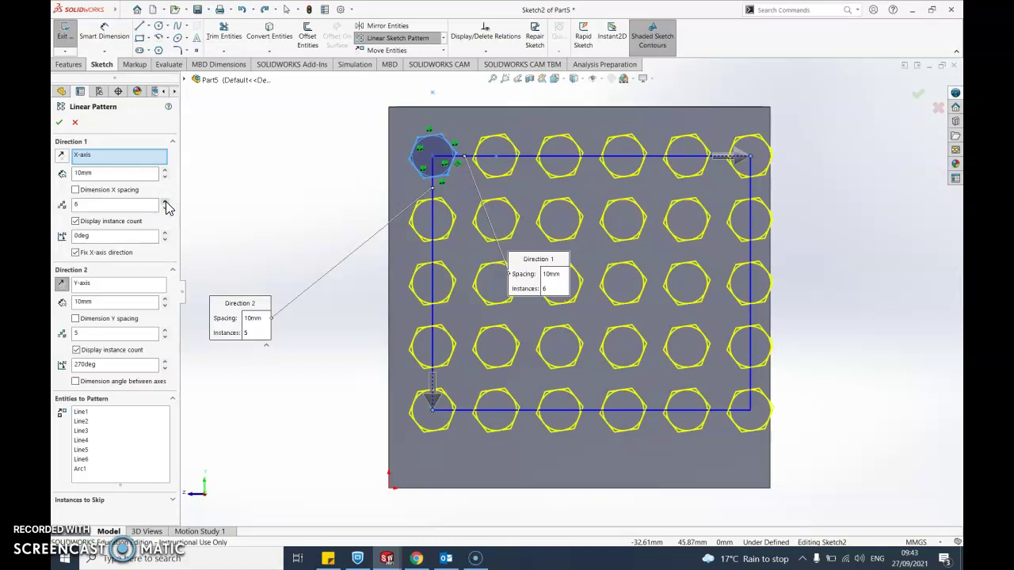
{"action": "left_click", "coordinate": [165, 210]}
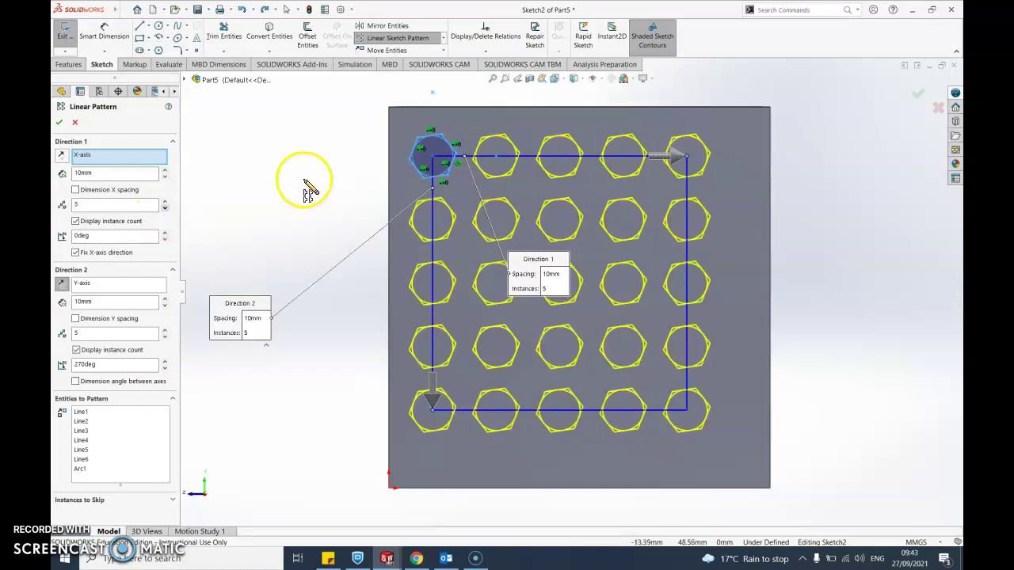
{"action": "mouse_move", "coordinate": [434, 162]}
{"action": "left_mouse_down"}
{"action": "mouse_move", "coordinate": [425, 174]}
{"action": "mouse_move", "coordinate": [502, 168]}
{"action": "left_mouse_up"}
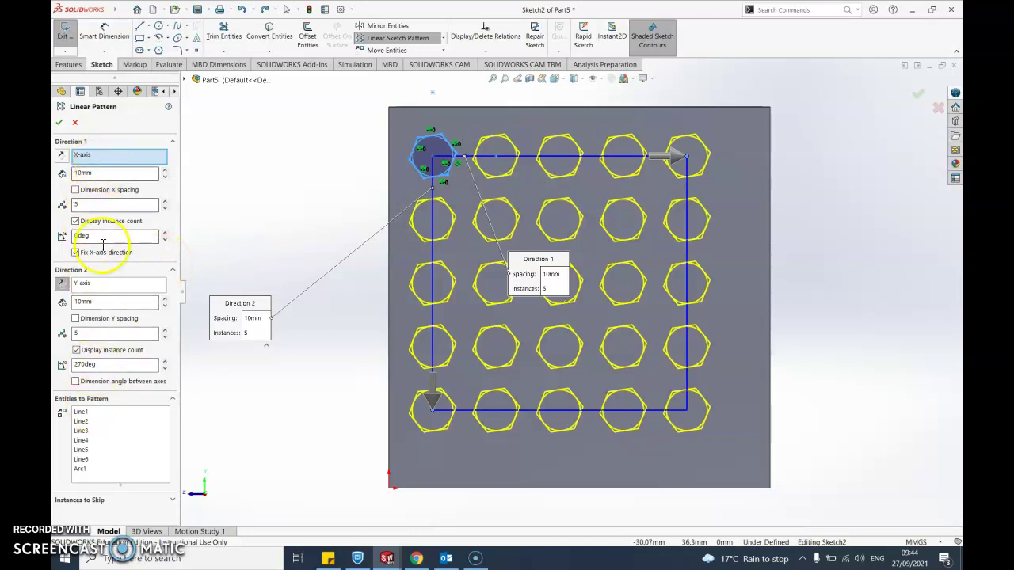
{"action": "left_click", "coordinate": [99, 385]}
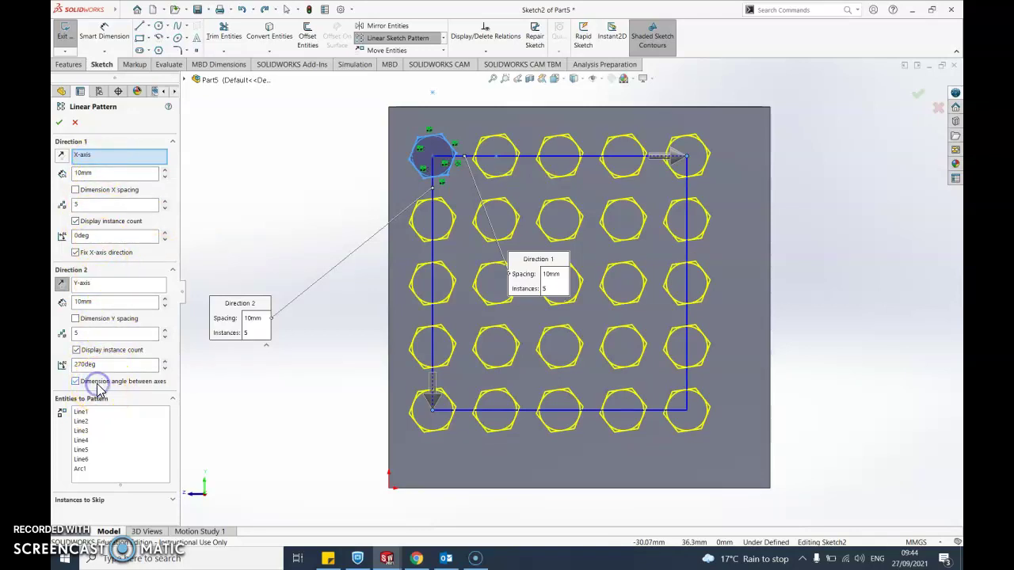
{"action": "left_click", "coordinate": [98, 388]}
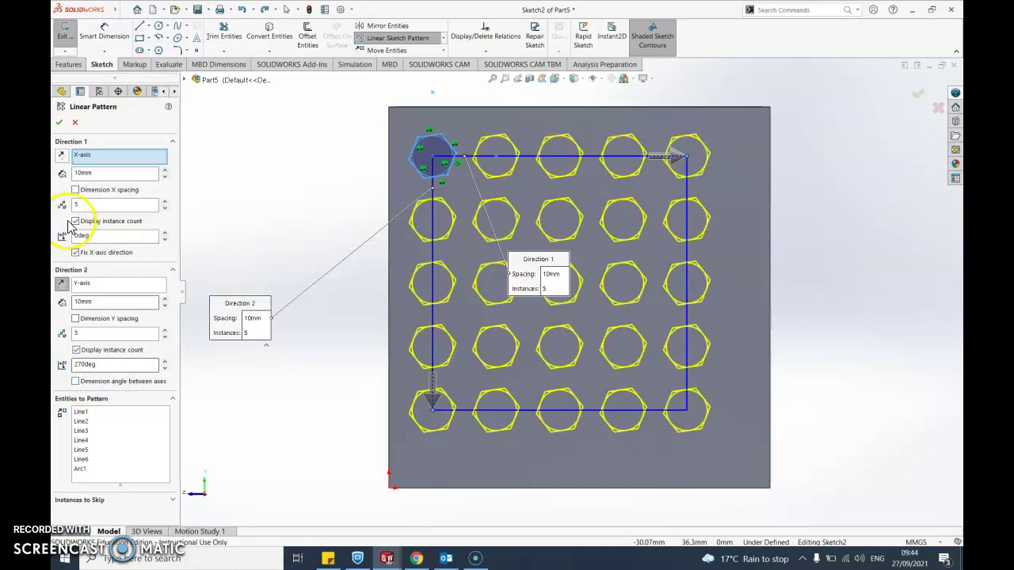
Finish the patterned hexagon sketch and cut-extrude it 70 mm deep through the box's two opposite walls.
{"action": "left_click", "coordinate": [59, 122]}
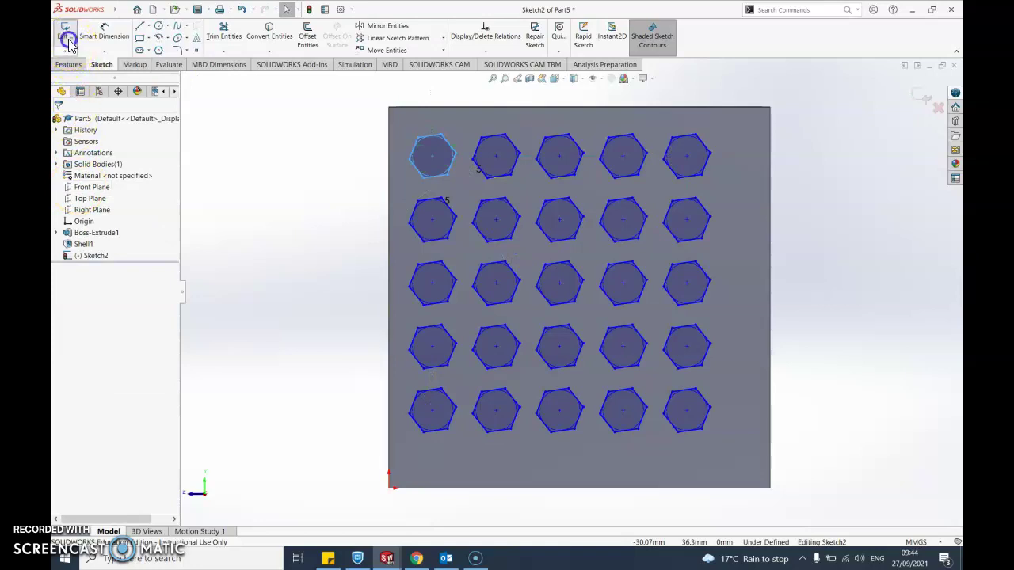
{"action": "left_click", "coordinate": [65, 33]}
{"action": "left_click", "coordinate": [94, 255]}
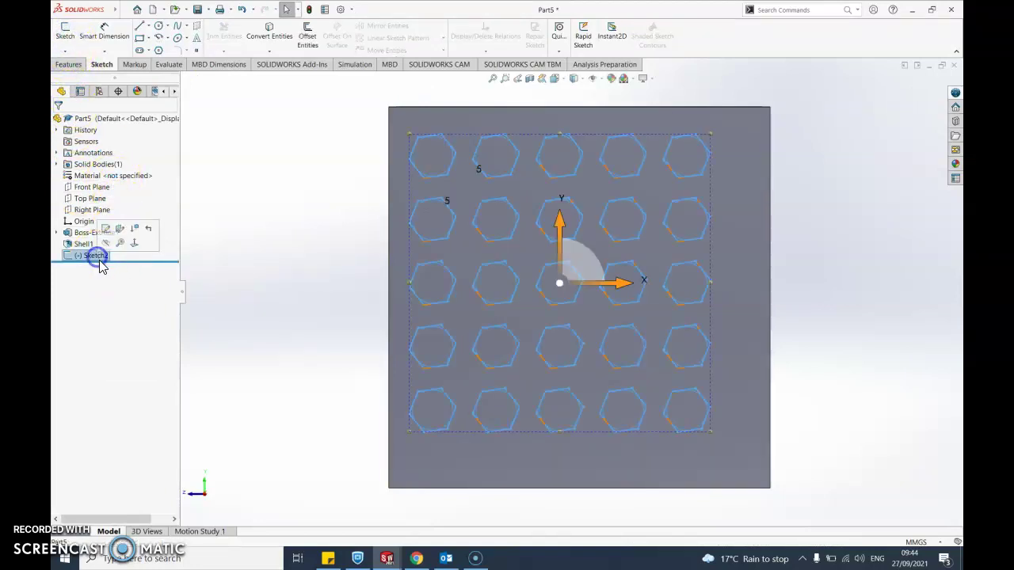
{"action": "left_click", "coordinate": [69, 64]}
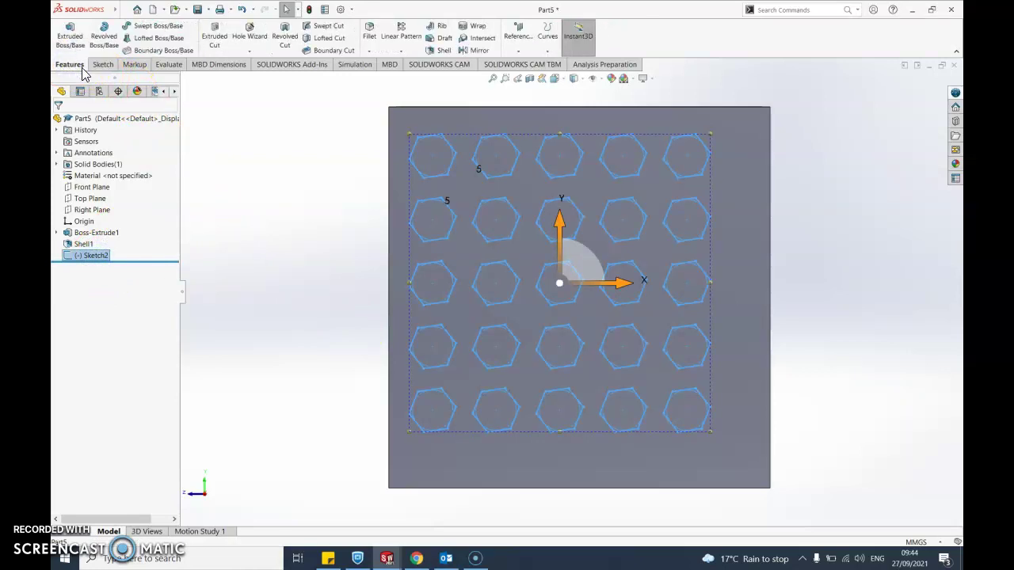
{"action": "left_click", "coordinate": [214, 36]}
{"action": "middle_click_drag", "start_coordinate": [375, 318], "coordinate": [293, 397]}
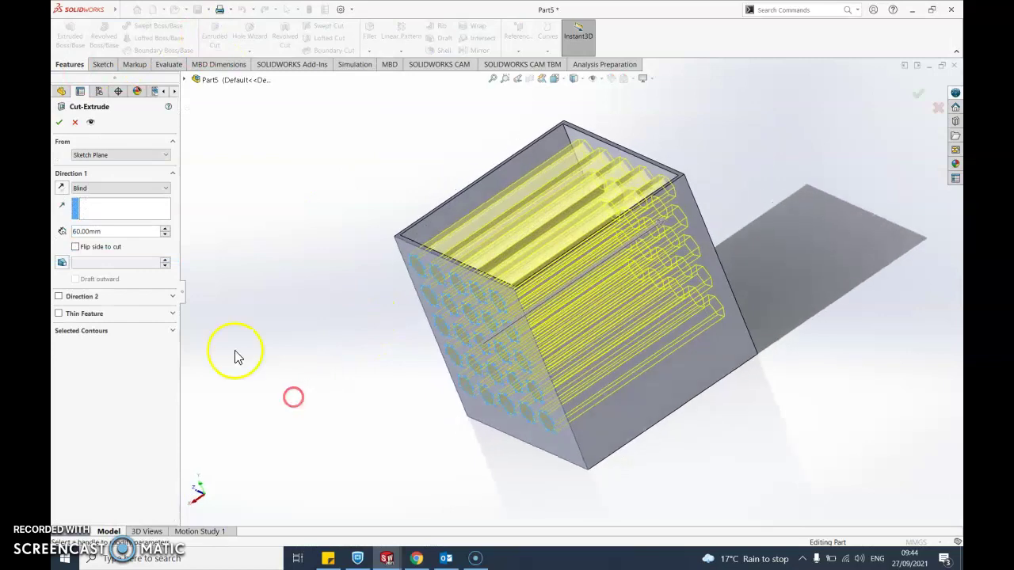
{"action": "left_click", "coordinate": [166, 227]}
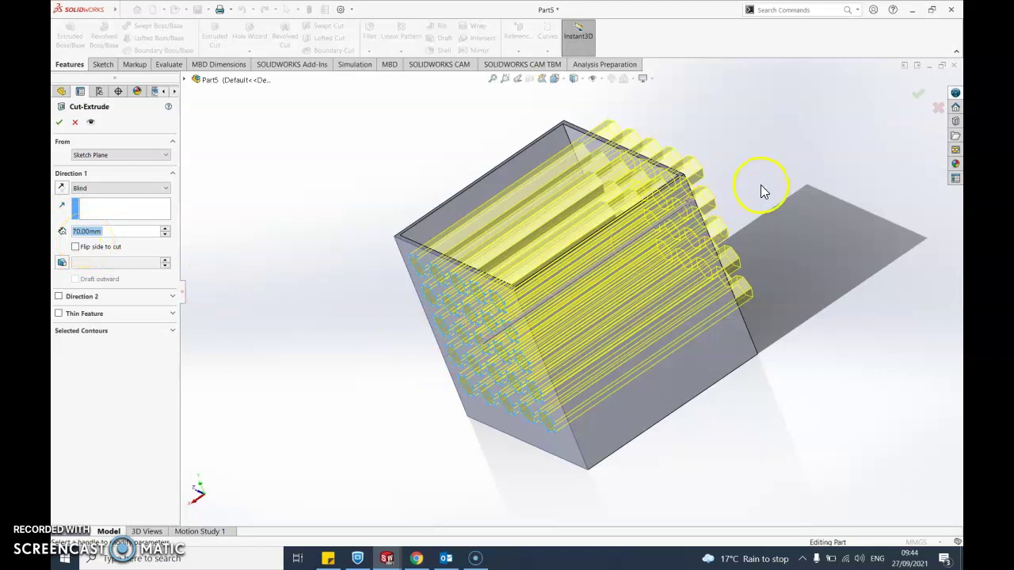
{"action": "left_click", "coordinate": [60, 121]}
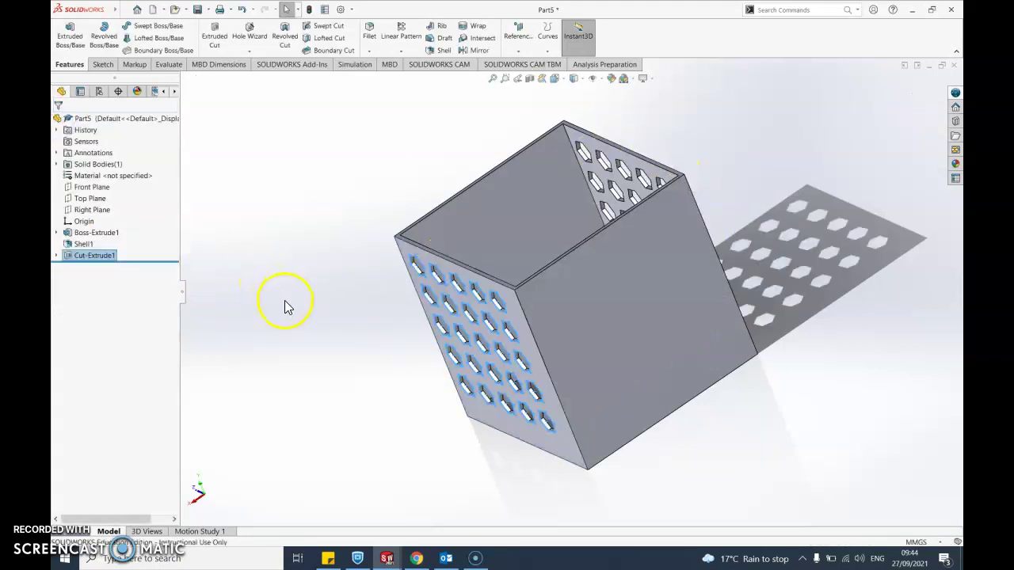
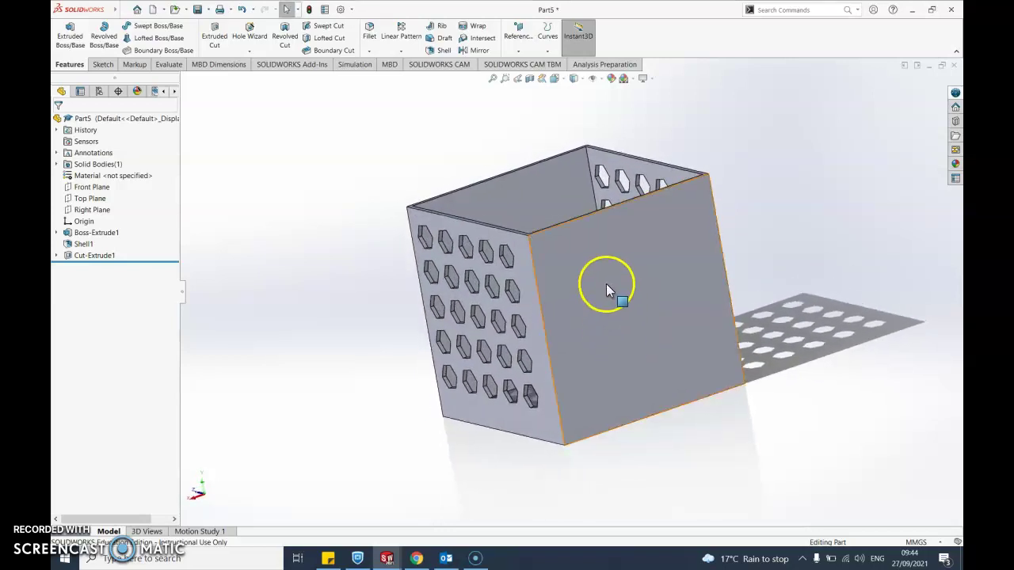
Start a sketch on the solid side face next to the hexagonal holes and add the sketch text BGS.
{"action": "left_click", "coordinate": [622, 364]}
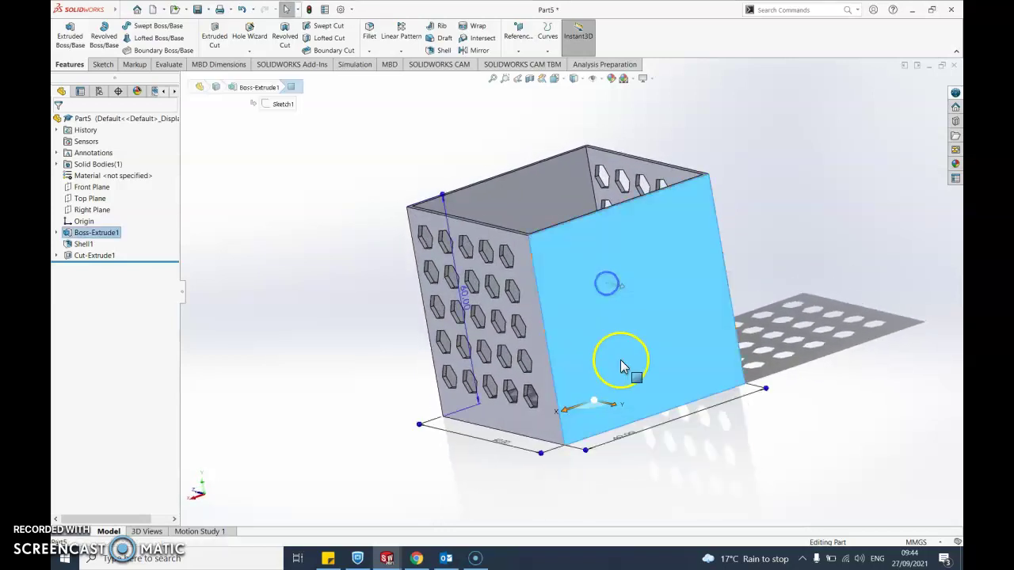
{"action": "left_click", "coordinate": [101, 64]}
{"action": "left_click", "coordinate": [64, 33]}
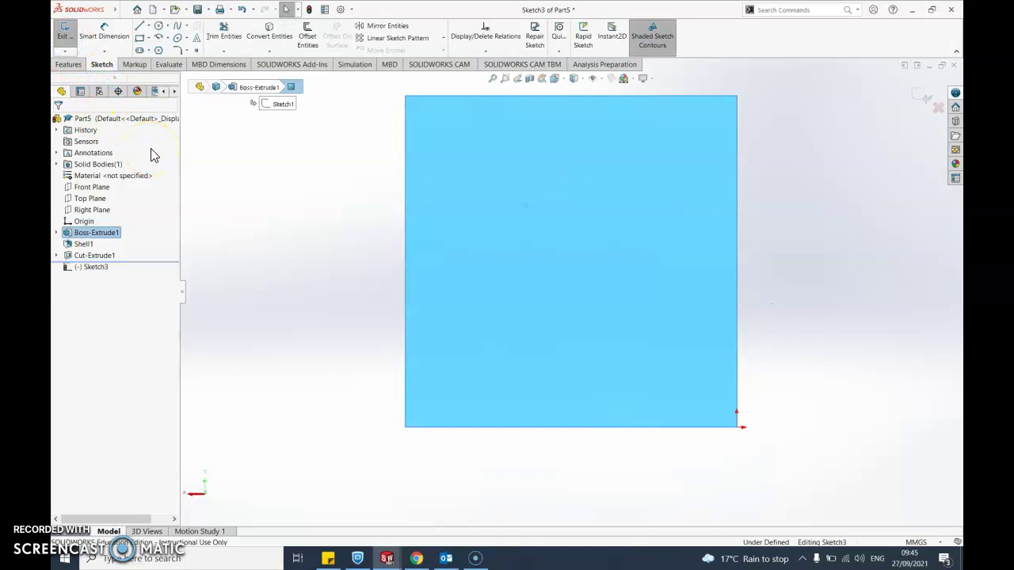
{"action": "left_click", "coordinate": [198, 39]}
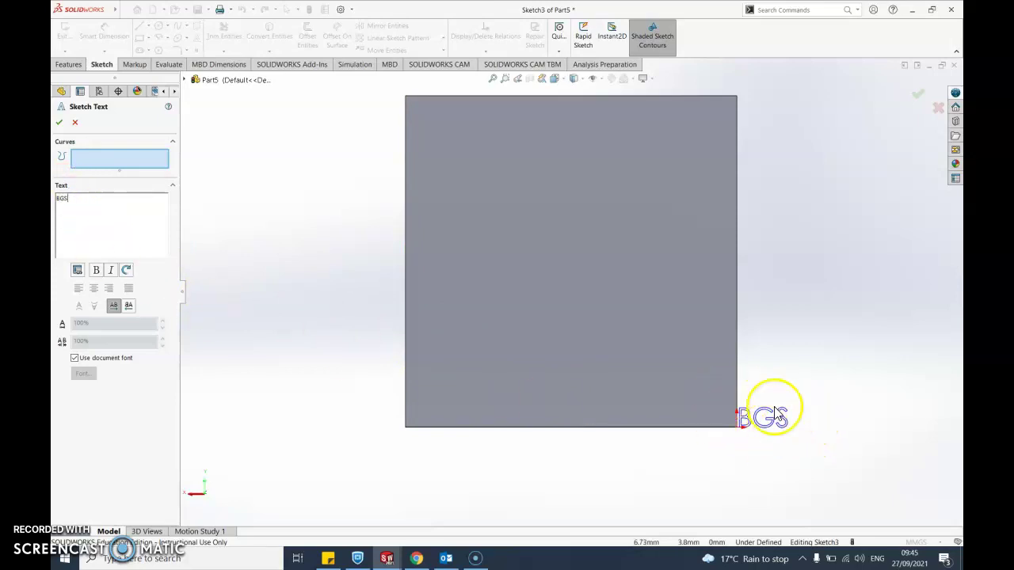
Turn off the document font for the BGS text and set its height to 35 mm.
{"action": "left_click", "coordinate": [75, 359]}
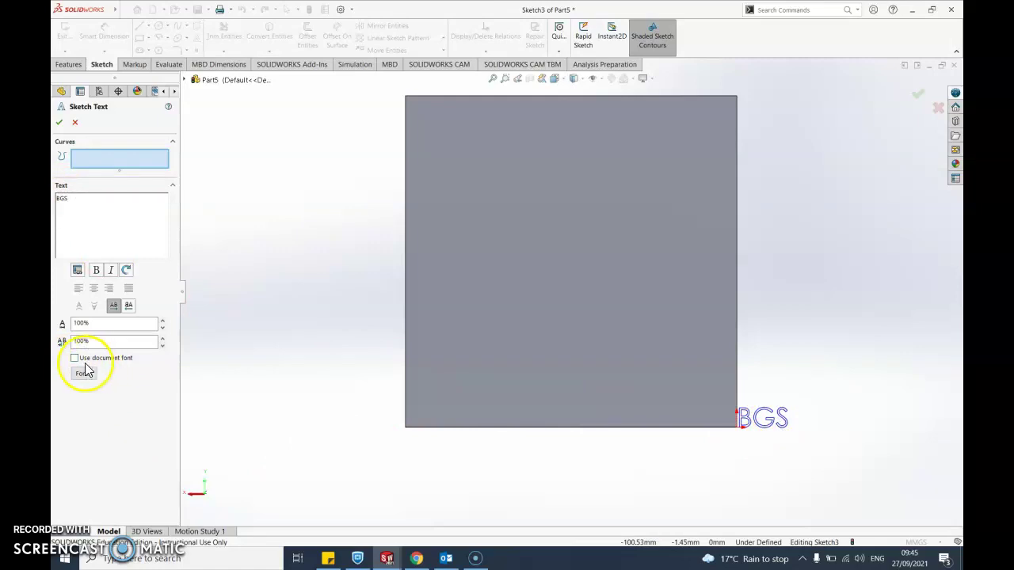
{"action": "left_click", "coordinate": [84, 373]}
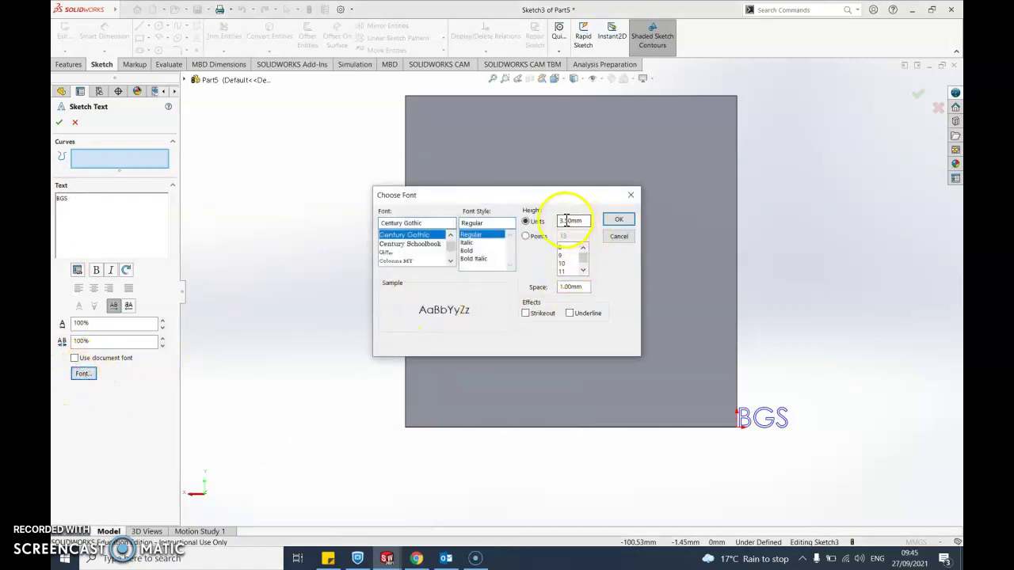
{"action": "left_click", "coordinate": [527, 221]}
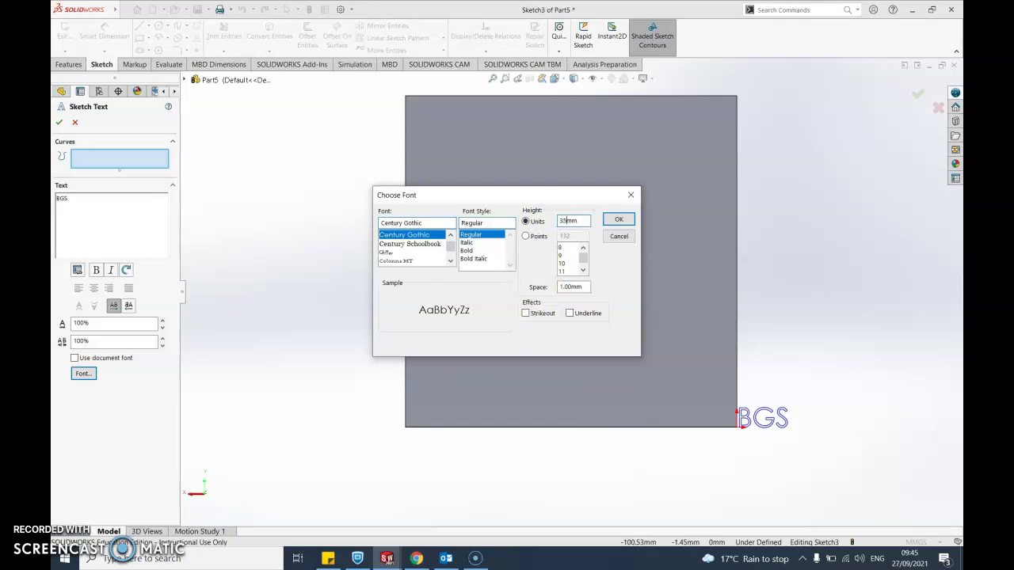
{"action": "left_click", "coordinate": [619, 220]}
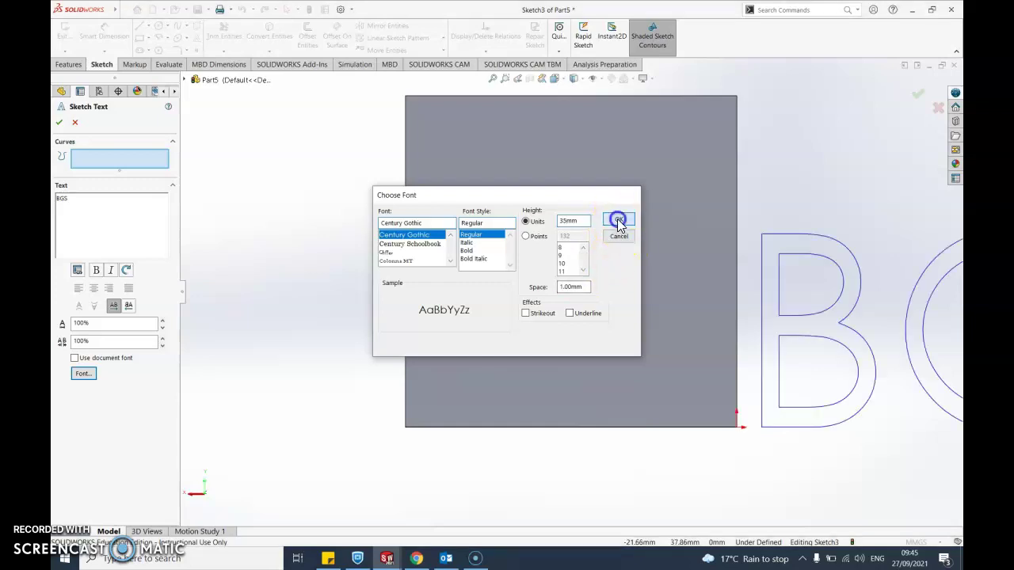
{"action": "scroll", "coordinate": [792, 432], "scroll_direction": "up", "scroll_amount": 5}
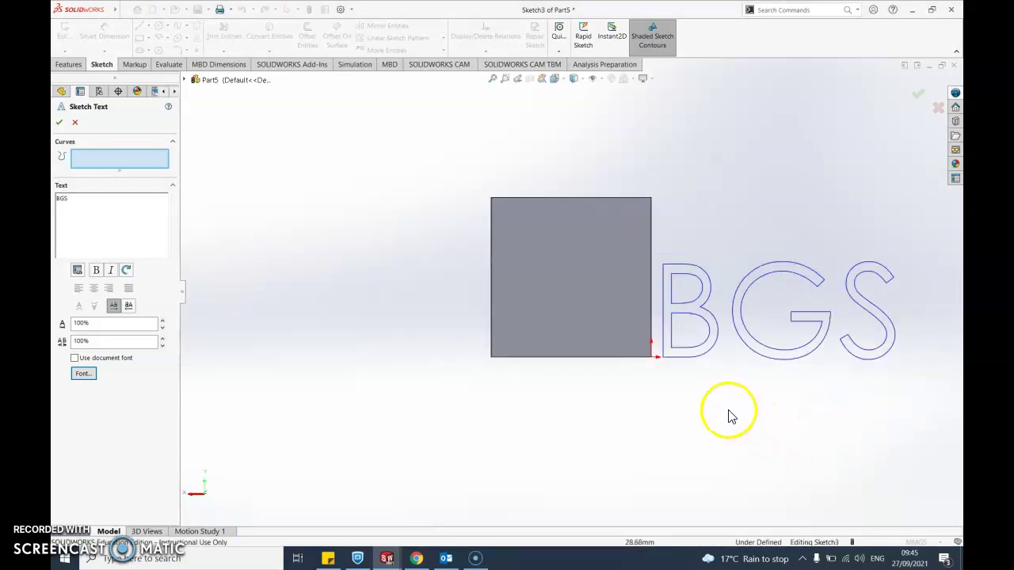
{"action": "scroll", "coordinate": [673, 396], "scroll_direction": "down", "scroll_amount": 2}
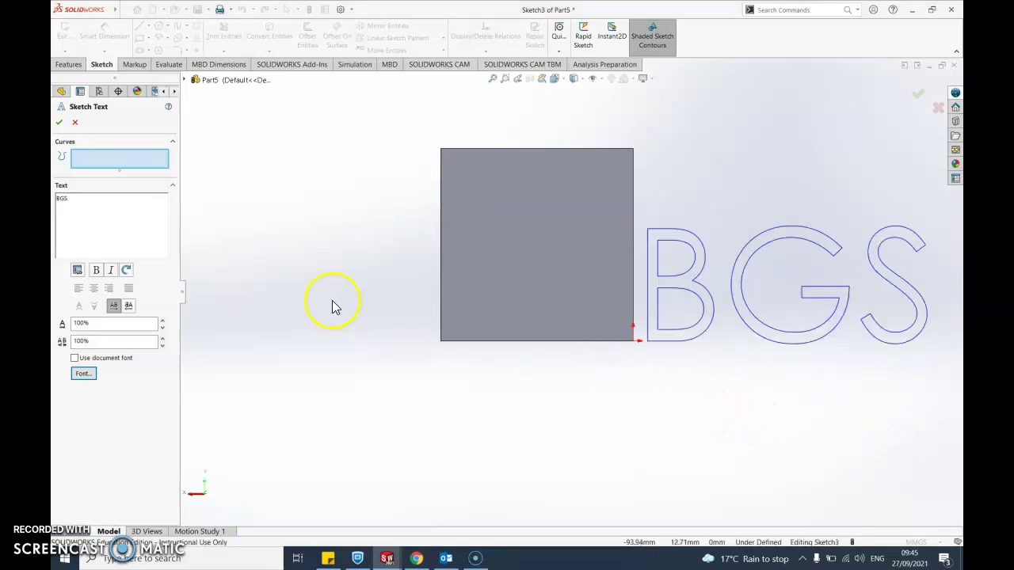
Set the BGS text's height to 20 mm.
{"action": "left_click", "coordinate": [83, 373]}
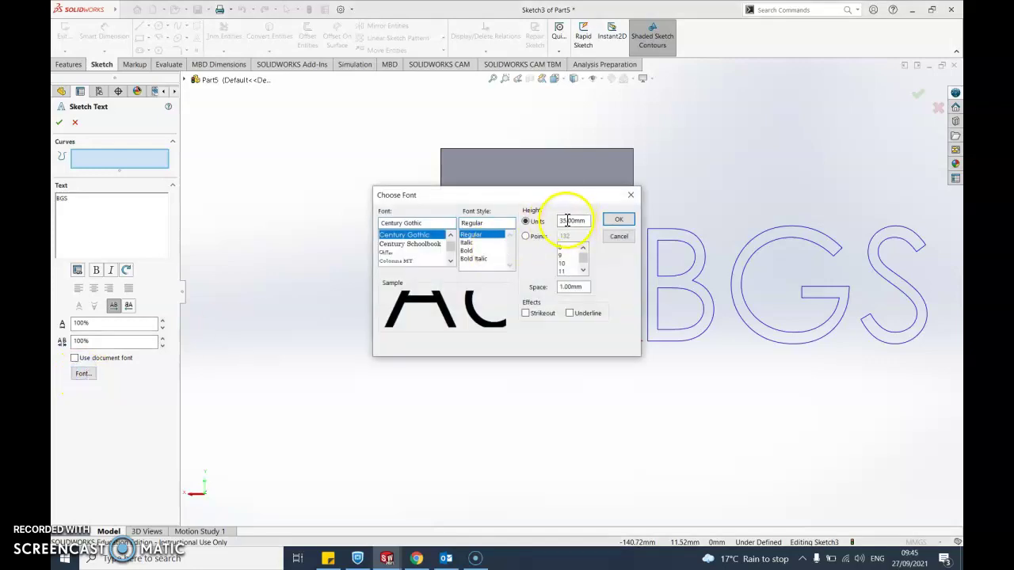
{"action": "left_click_drag", "start_coordinate": [565, 221], "coordinate": [558, 229]}
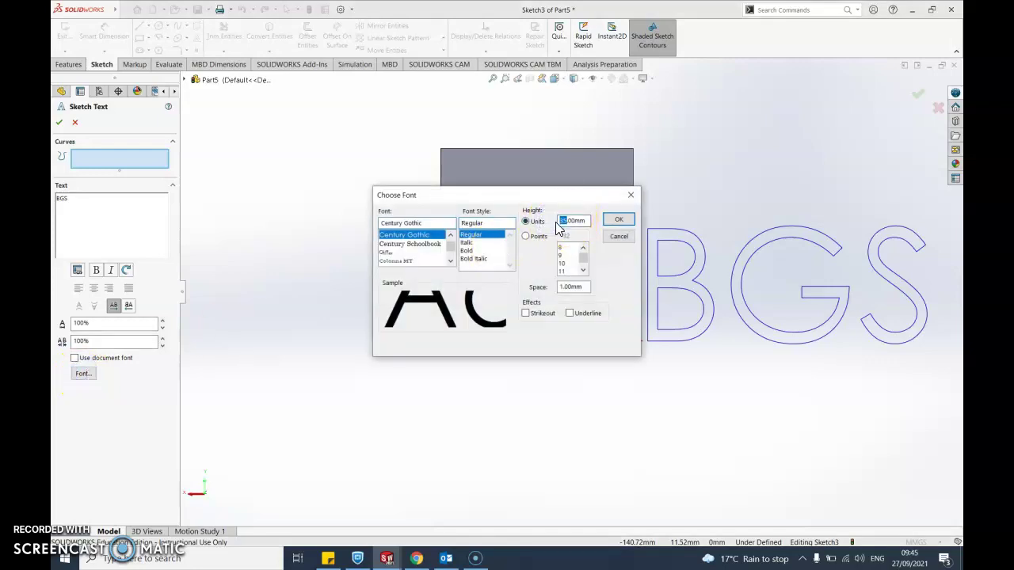
{"action": "type", "text": "20"}
{"action": "left_click", "coordinate": [620, 221]}
Position the BGS text across the middle of the side face.
{"action": "left_click_drag", "start_coordinate": [648, 315], "coordinate": [665, 311]}
{"action": "mouse_move", "coordinate": [701, 283]}
{"action": "left_mouse_down"}
{"action": "mouse_move", "coordinate": [549, 255]}
{"action": "mouse_move", "coordinate": [498, 309]}
{"action": "mouse_move", "coordinate": [467, 289]}
{"action": "mouse_move", "coordinate": [460, 302]}
{"action": "mouse_move", "coordinate": [453, 271]}
{"action": "mouse_move", "coordinate": [446, 294]}
{"action": "mouse_move", "coordinate": [490, 298]}
{"action": "mouse_move", "coordinate": [606, 210]}
{"action": "mouse_move", "coordinate": [510, 264]}
{"action": "mouse_move", "coordinate": [507, 281]}
{"action": "mouse_move", "coordinate": [457, 298]}
{"action": "mouse_move", "coordinate": [453, 267]}
{"action": "left_mouse_up"}
{"action": "left_click", "coordinate": [465, 282]}
{"action": "left_click", "coordinate": [533, 354]}
{"action": "left_click", "coordinate": [98, 243]}
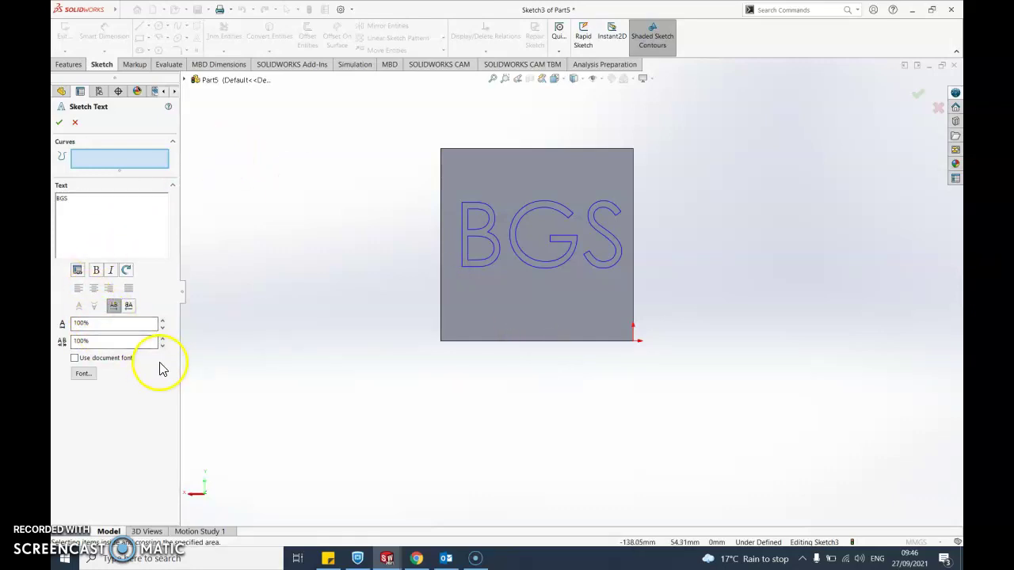
Browse the available fonts and change the BGS text's font to Verdana.
{"action": "left_click", "coordinate": [87, 373]}
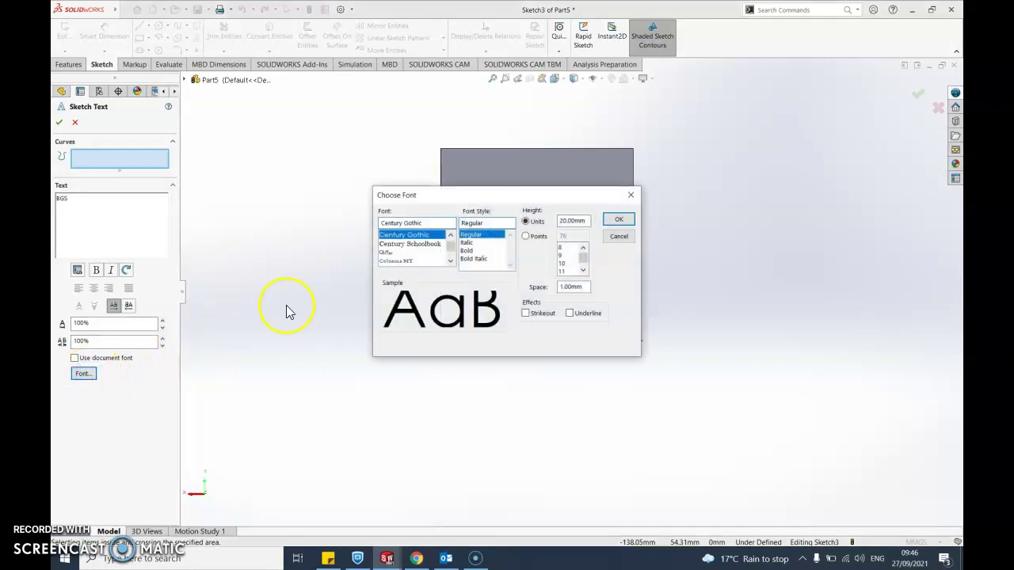
{"action": "left_click", "coordinate": [387, 254]}
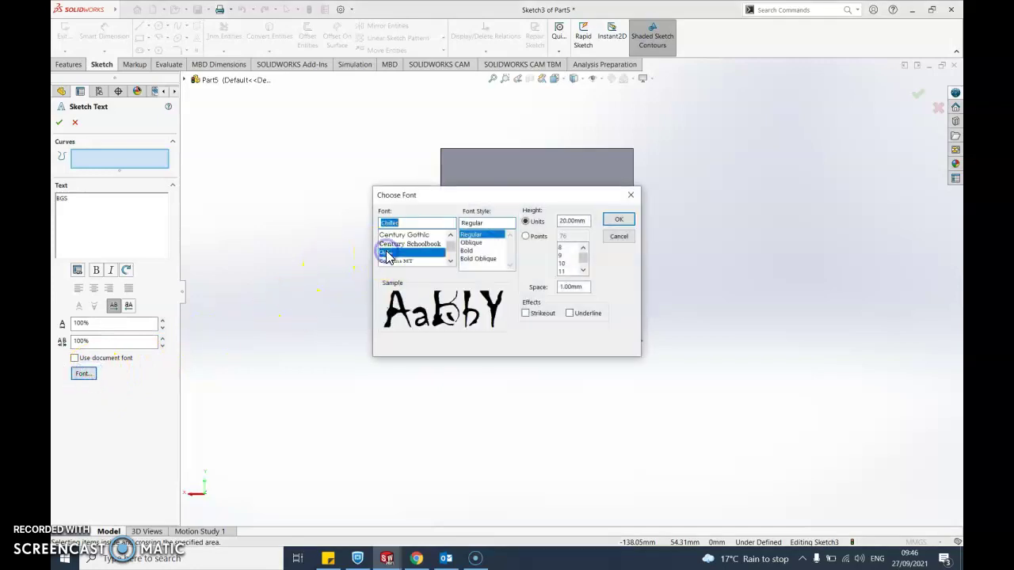
{"action": "left_click", "coordinate": [450, 261]}
{"action": "left_click", "coordinate": [450, 262]}
{"action": "left_click_drag", "start_coordinate": [452, 252], "coordinate": [453, 261]}
{"action": "left_click", "coordinate": [450, 235]}
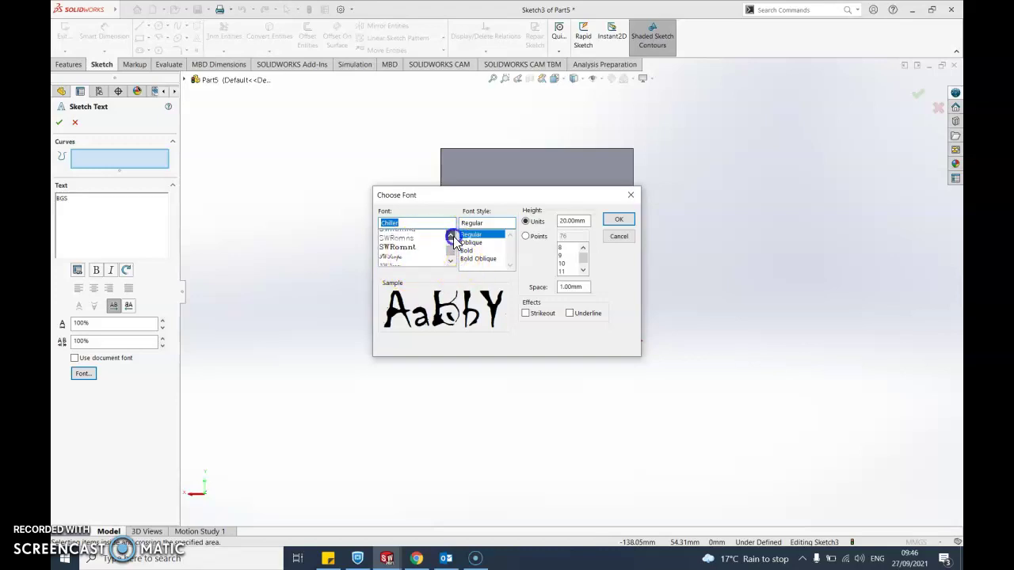
{"action": "left_click", "coordinate": [385, 225]}
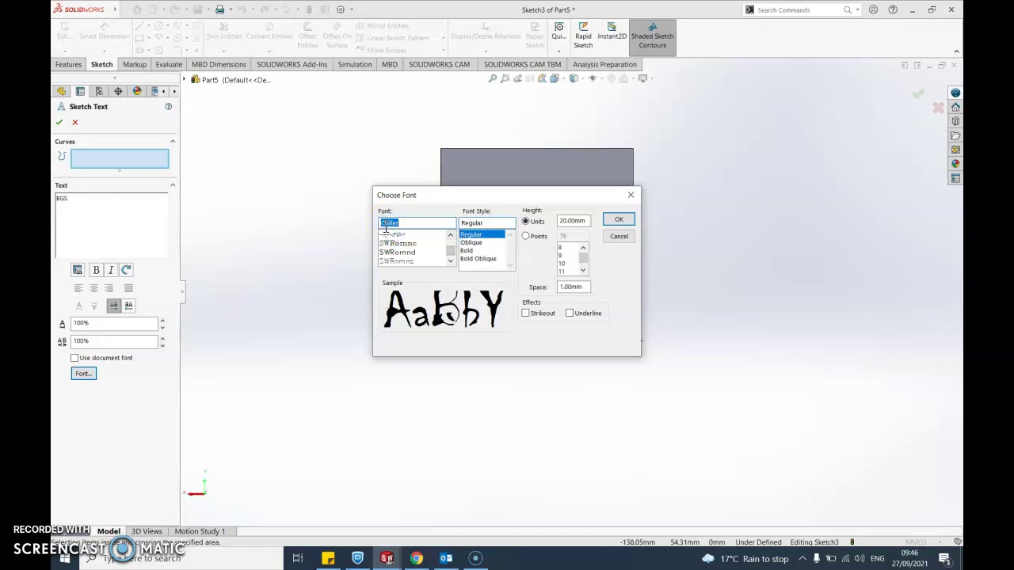
{"action": "scroll", "coordinate": [388, 242], "scroll_direction": "down", "scroll_amount": 8}
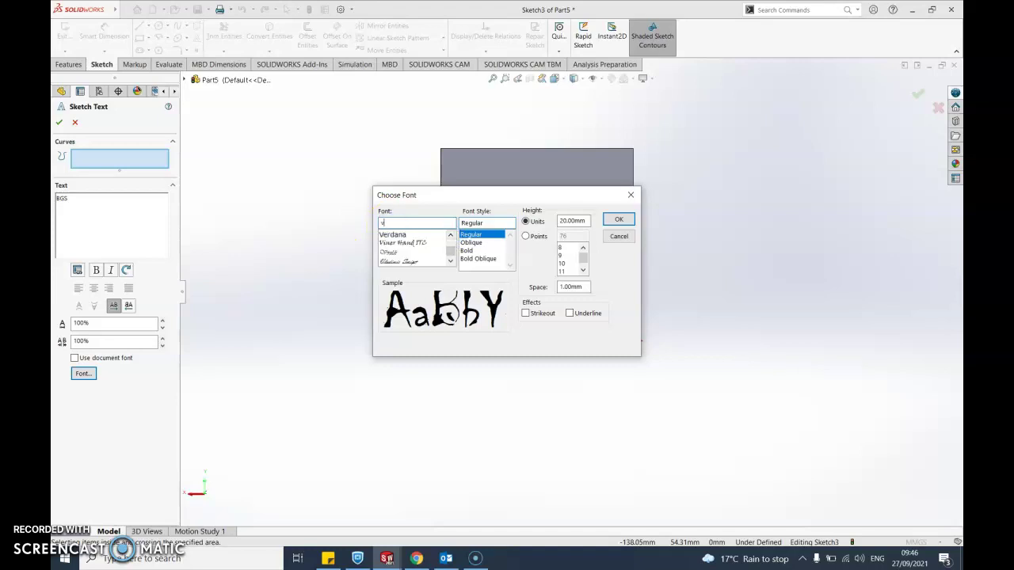
{"action": "left_click", "coordinate": [409, 236]}
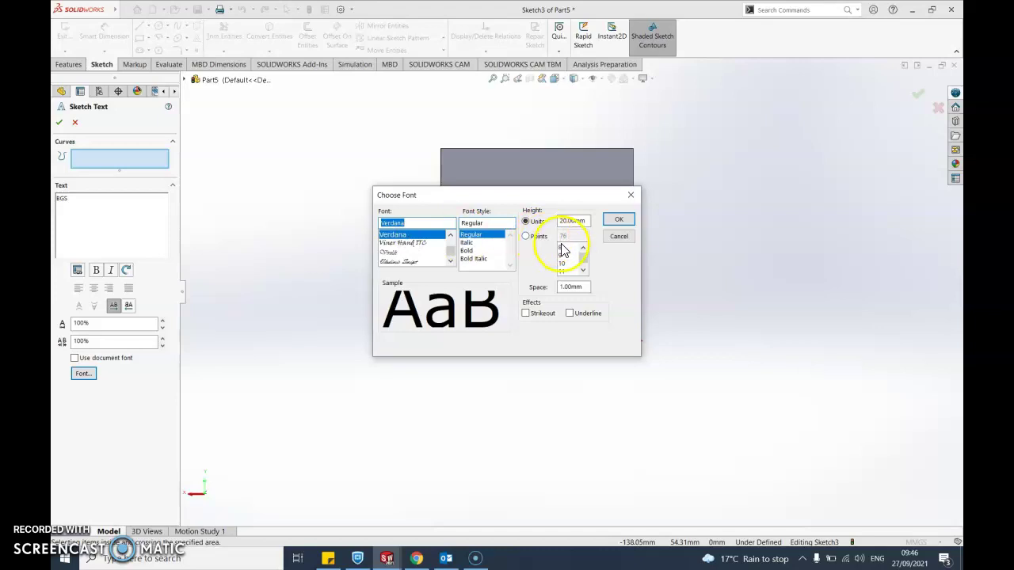
{"action": "left_click", "coordinate": [613, 220]}
Try running the BGS text along the side, upper and lower edges of the face, and clear the selected curves.
{"action": "left_click_drag", "start_coordinate": [664, 309], "coordinate": [441, 263]}
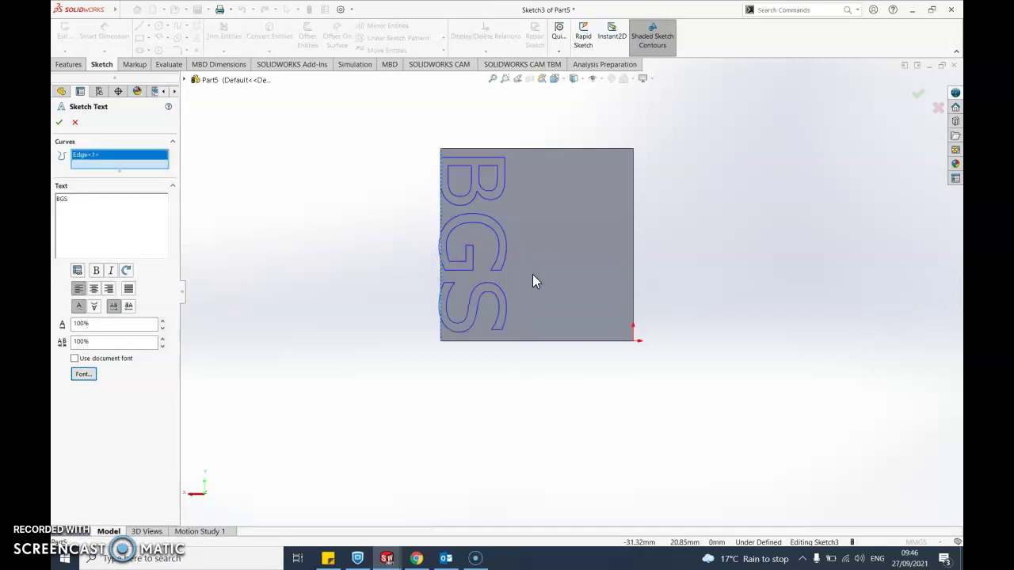
{"action": "left_click", "coordinate": [553, 149]}
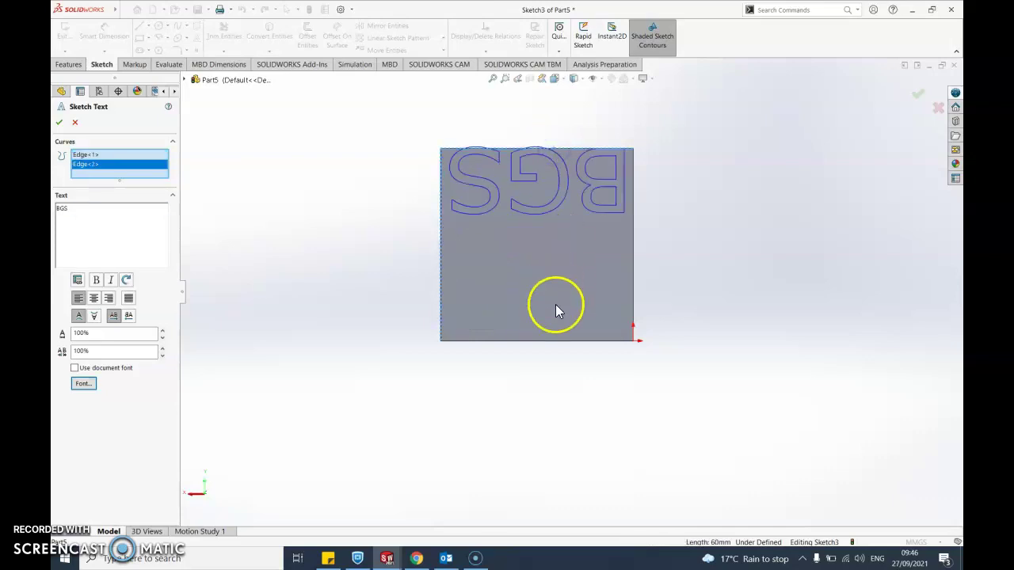
{"action": "left_click", "coordinate": [549, 340]}
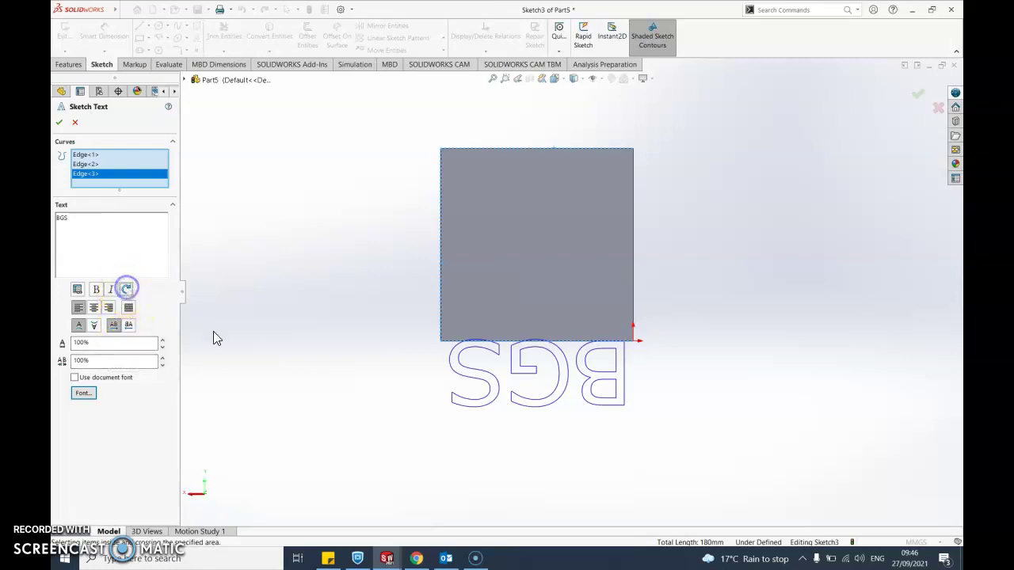
{"action": "right_click", "coordinate": [106, 176]}
{"action": "left_click", "coordinate": [124, 179]}
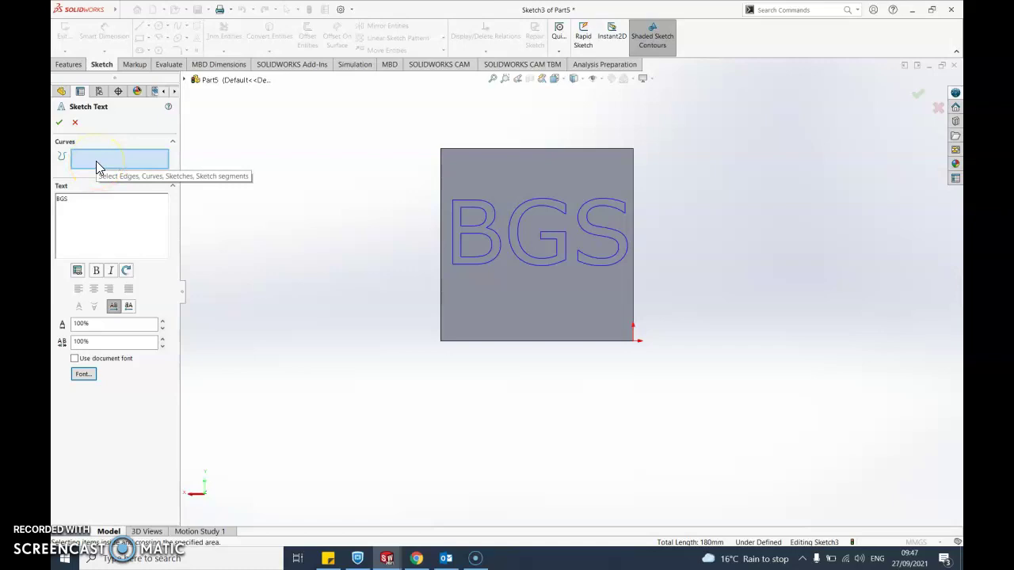
Accept the BGS sketch text on the side face and exit the sketch.
{"action": "left_click", "coordinate": [59, 124]}
{"action": "left_click", "coordinate": [312, 302]}
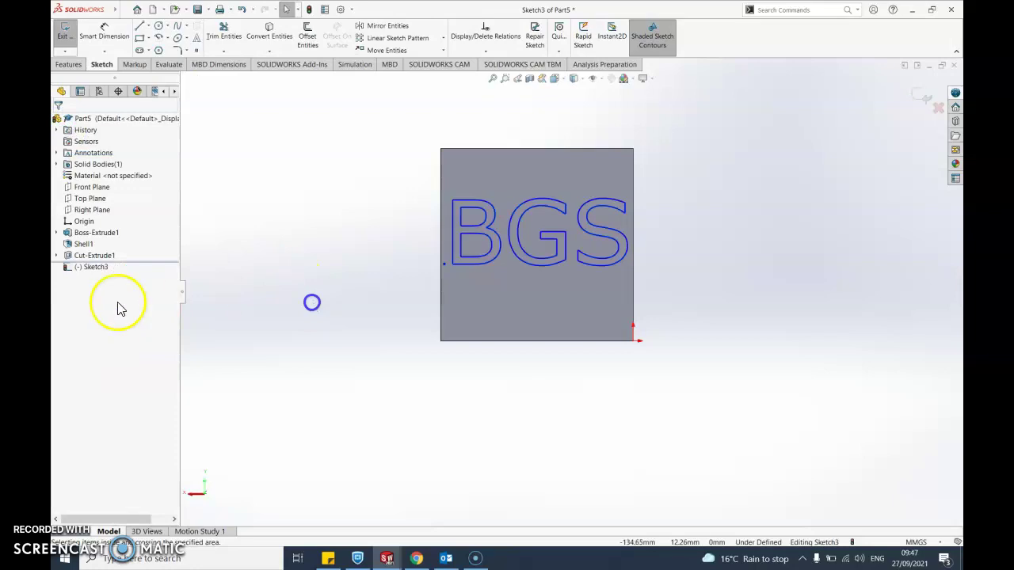
{"action": "left_click", "coordinate": [95, 267]}
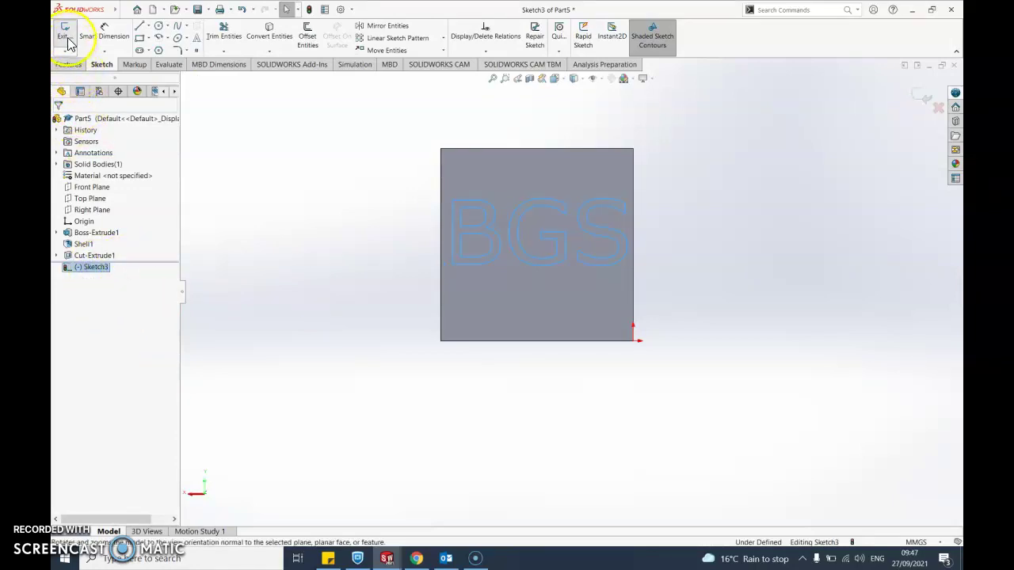
{"action": "left_click", "coordinate": [66, 33]}
Extrude the BGS text sketch outward from the side face as a blind boss 3 mm deep, merged with the box.
{"action": "left_click", "coordinate": [68, 64]}
{"action": "left_click", "coordinate": [70, 35]}
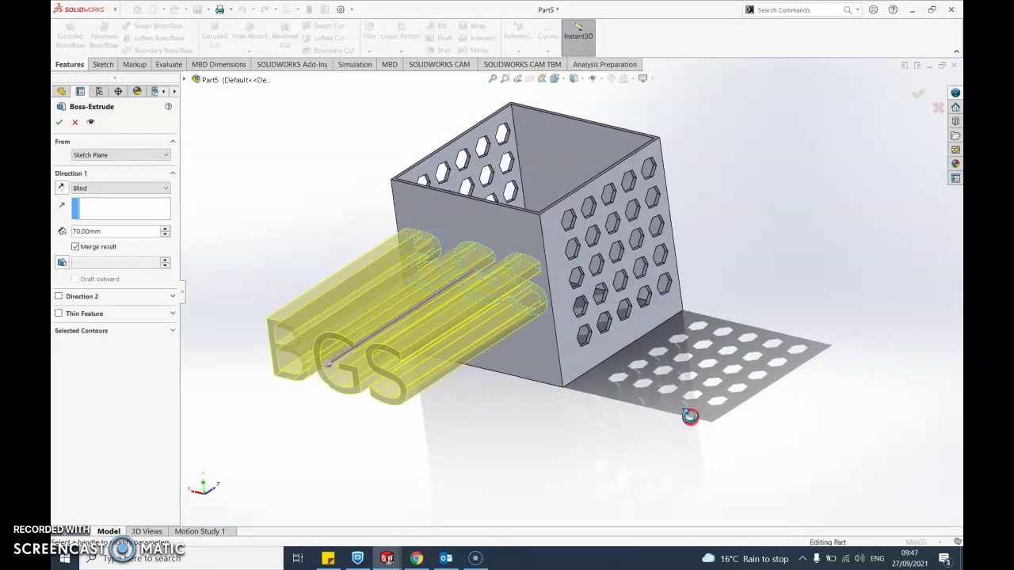
{"action": "middle_click_drag", "start_coordinate": [640, 389], "coordinate": [613, 414]}
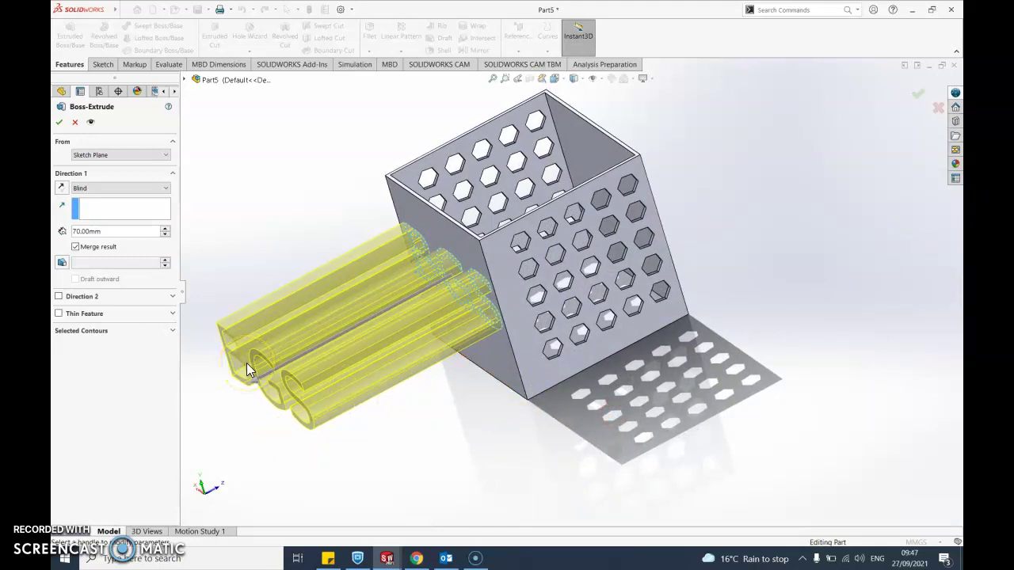
{"action": "left_click", "coordinate": [165, 235]}
{"action": "left_click", "coordinate": [164, 235]}
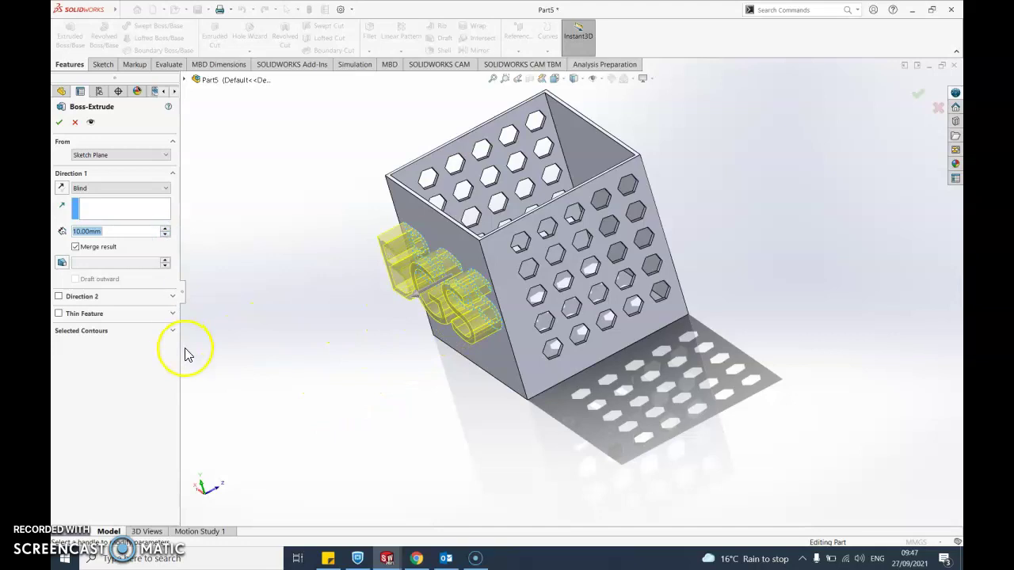
{"action": "left_click", "coordinate": [87, 231]}
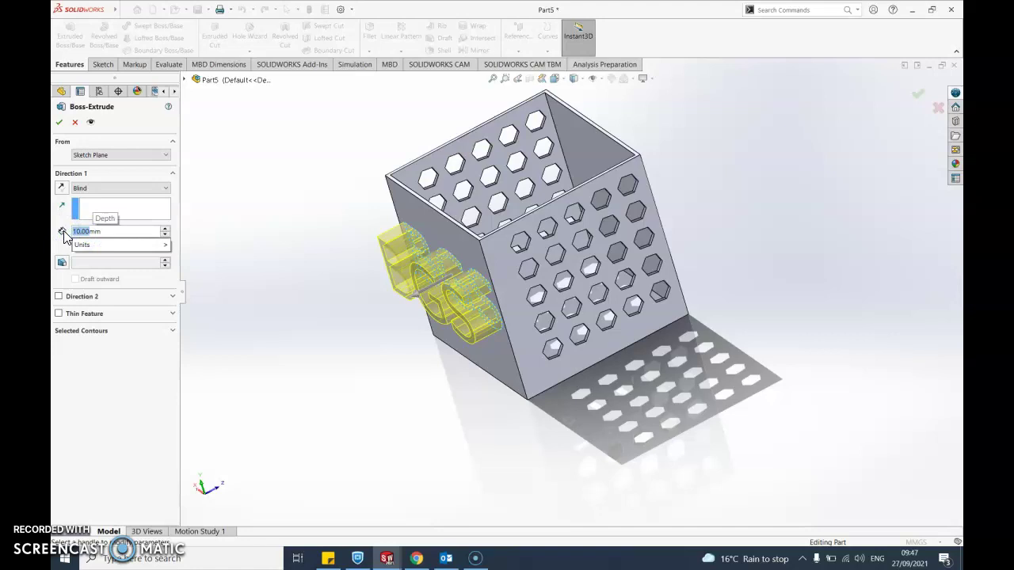
{"action": "type", "text": "3"}
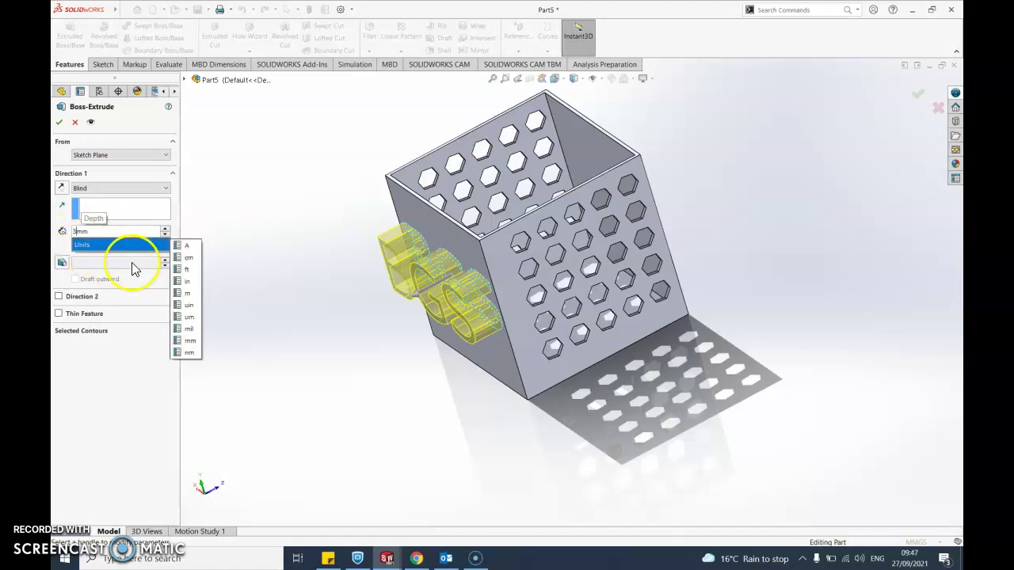
{"action": "left_click", "coordinate": [59, 122]}
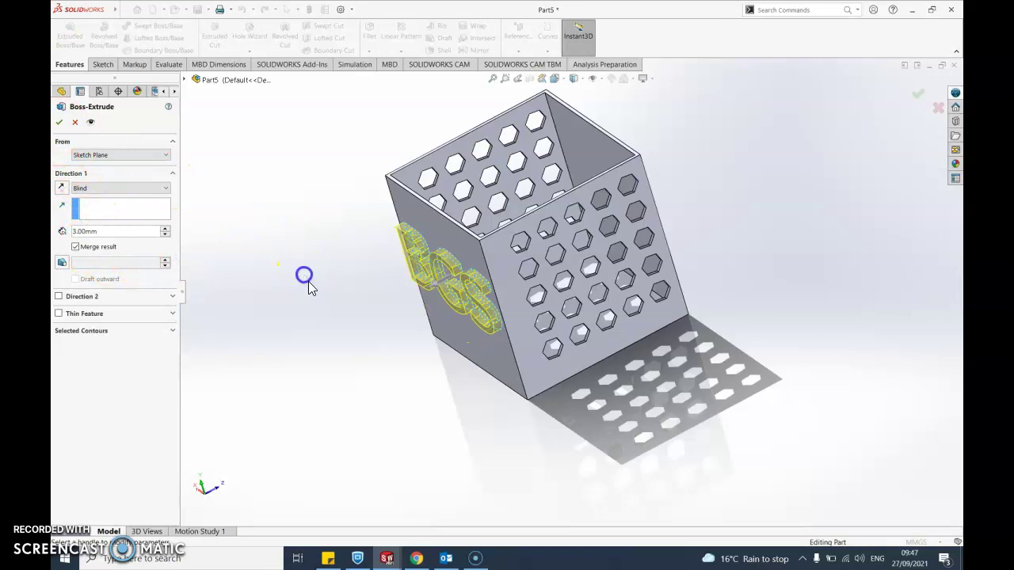
Inspect the raised BGS lettering and hexagonal holes on the finished box, and minimise the modelling window.
{"action": "middle_click_drag", "start_coordinate": [316, 339], "coordinate": [354, 290]}
{"action": "scroll", "coordinate": [509, 288], "scroll_direction": "up", "scroll_amount": 2}
{"action": "scroll", "coordinate": [515, 290], "scroll_direction": "down", "scroll_amount": 3}
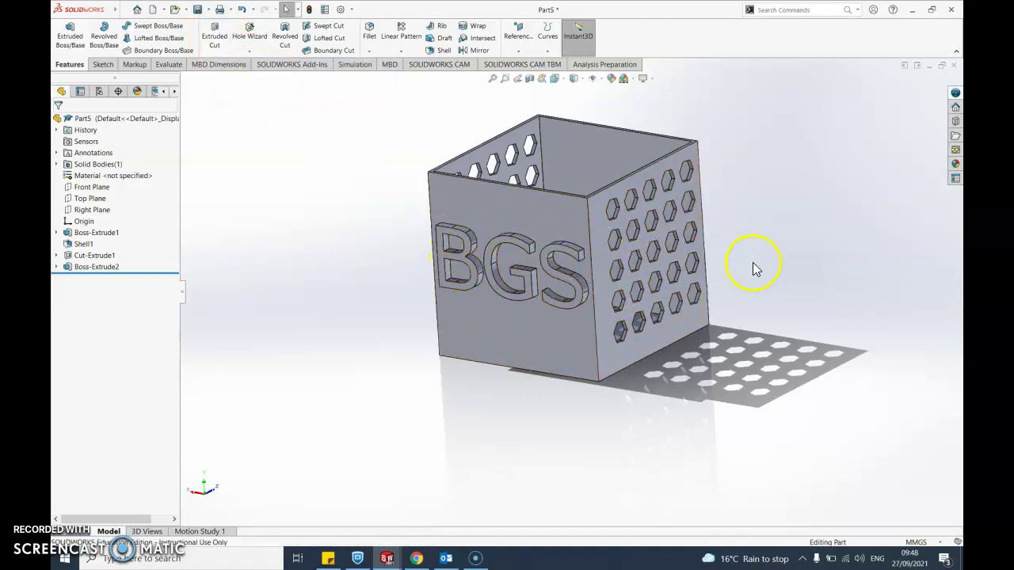
{"action": "middle_click_drag", "start_coordinate": [760, 396], "coordinate": [489, 386]}
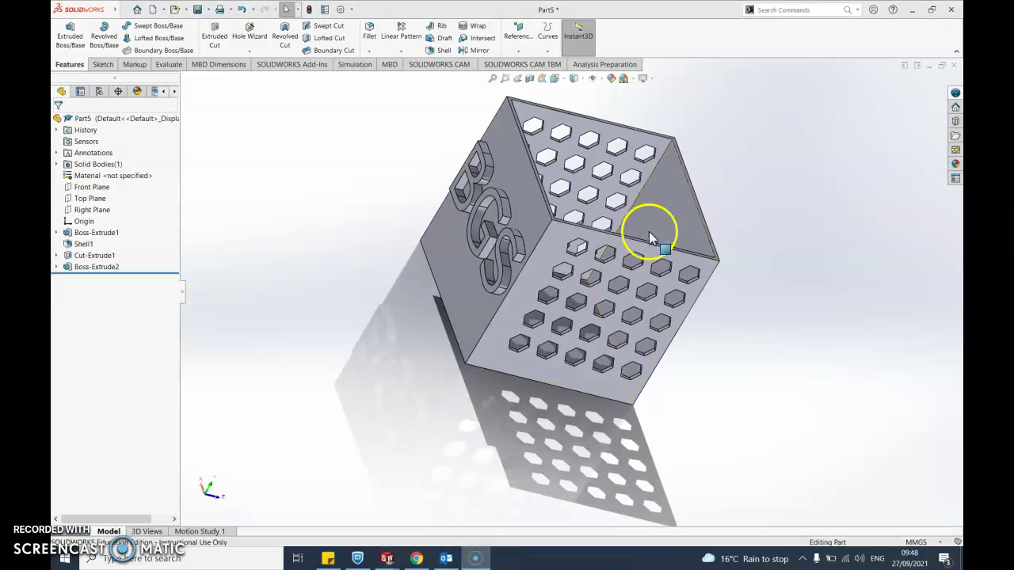
{"action": "left_click", "coordinate": [912, 10]}
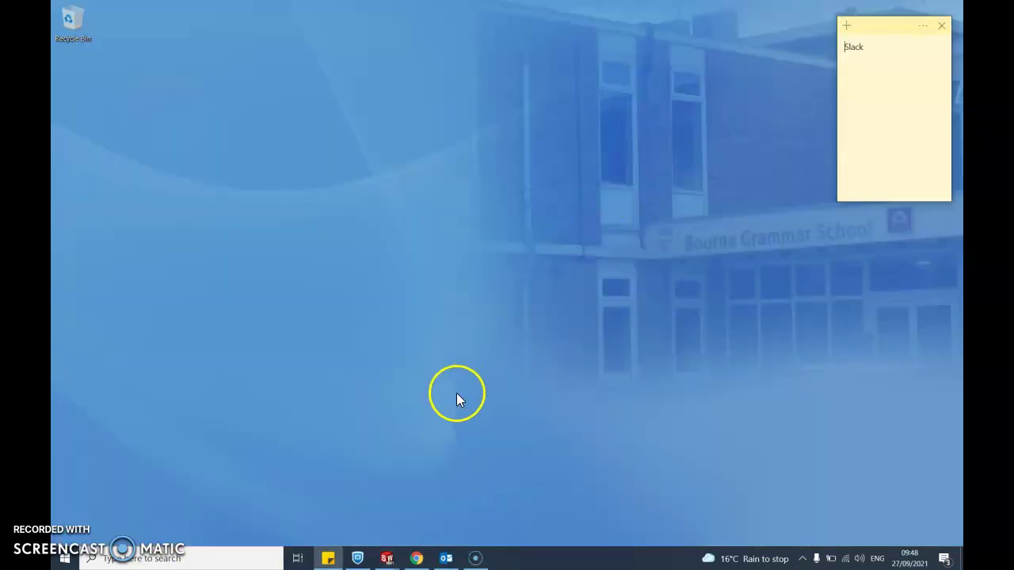